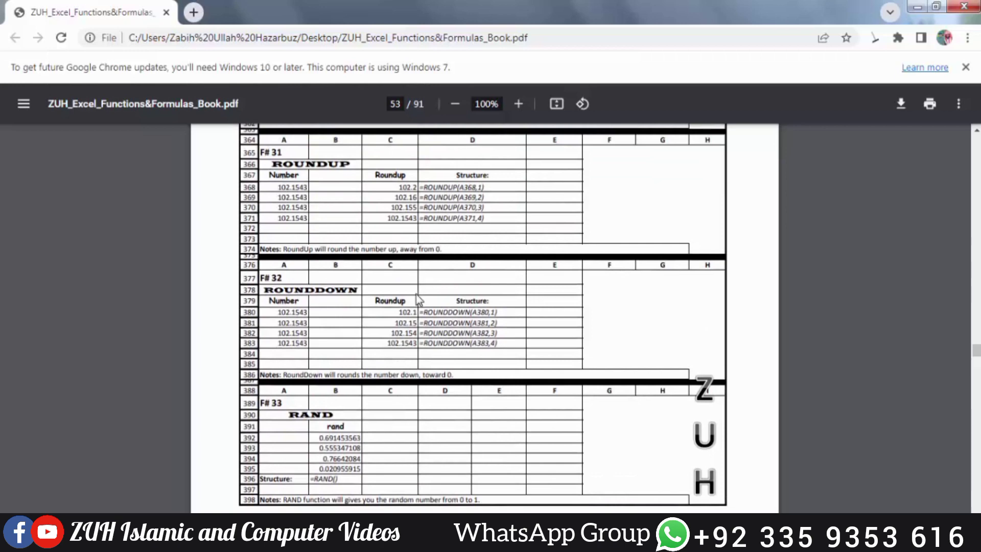
Review the function examples in the Excel formulas book PDF, from ROUNDUP (F# 31) through CEILING (F# 40).
drag(410, 300, 404, 302)
click(404, 302)
scroll(403, 302, down, 3)
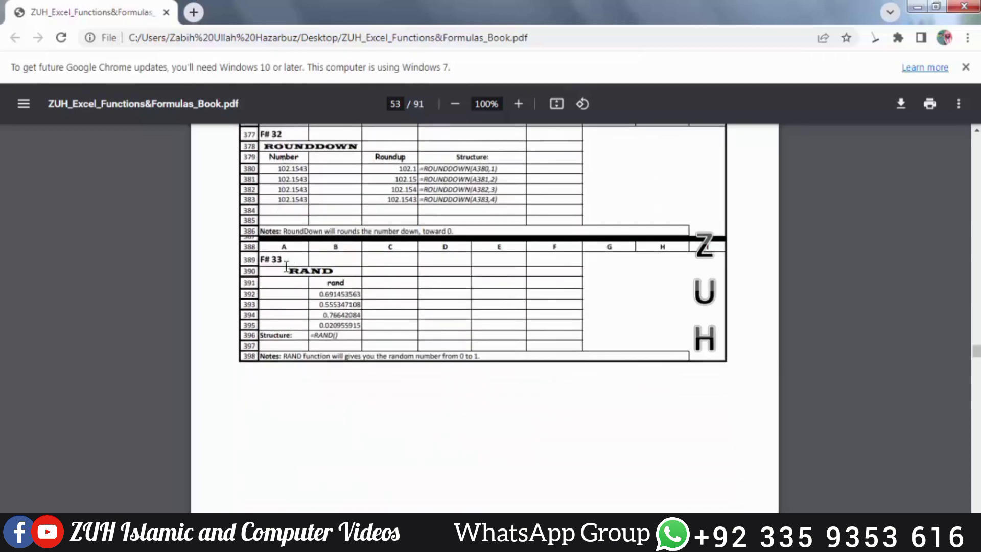
click(351, 317)
scroll(420, 282, down, 12)
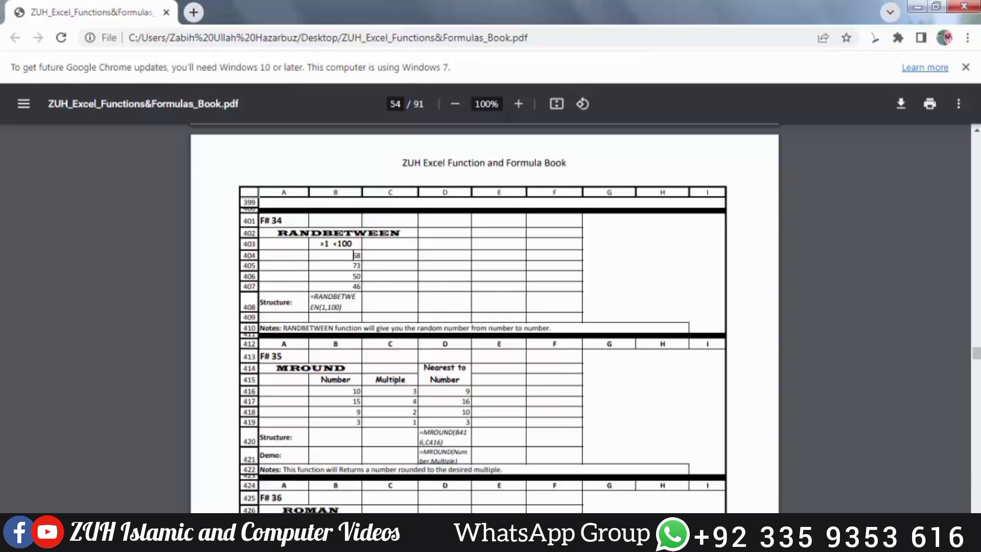
scroll(356, 256, down, 3)
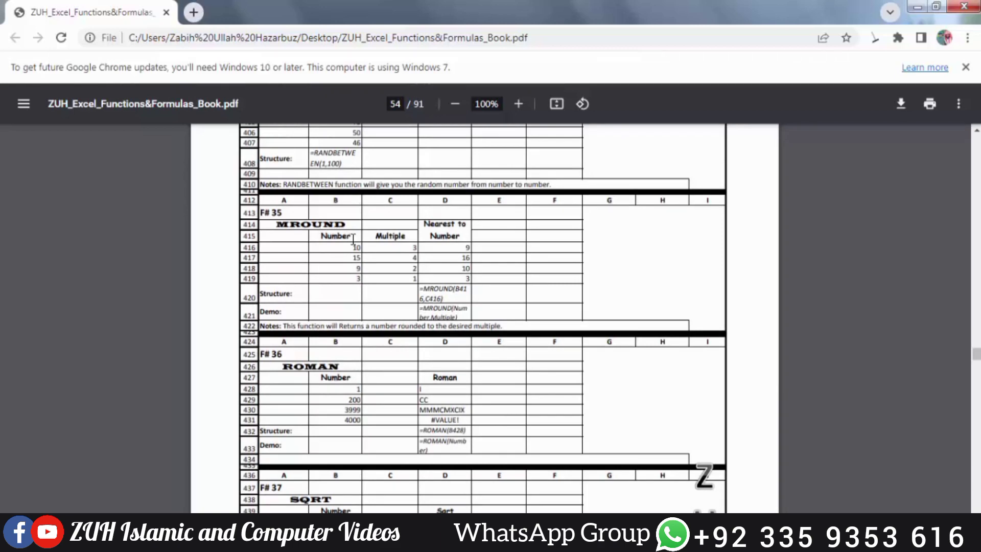
scroll(383, 253, down, 3)
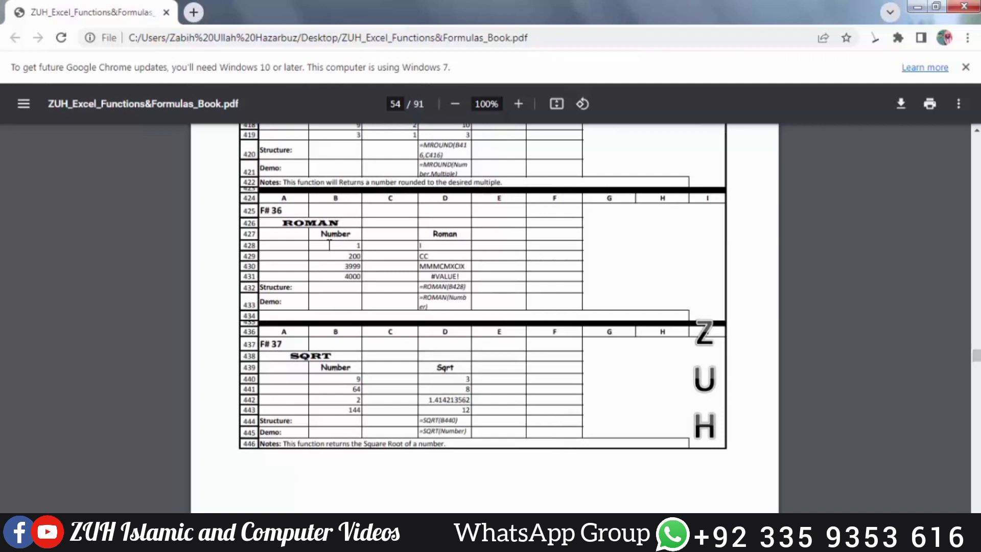
scroll(329, 244, down, 3)
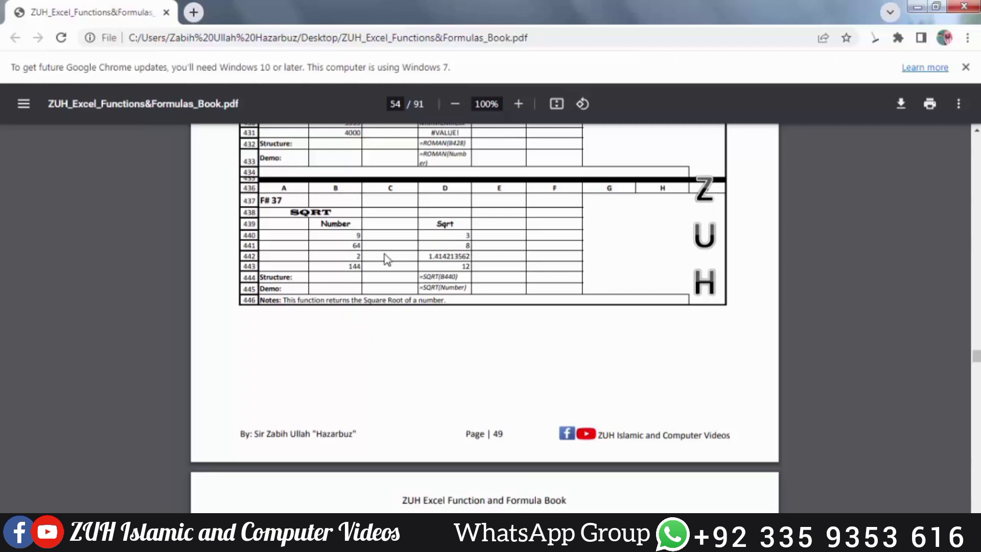
scroll(387, 260, down, 8)
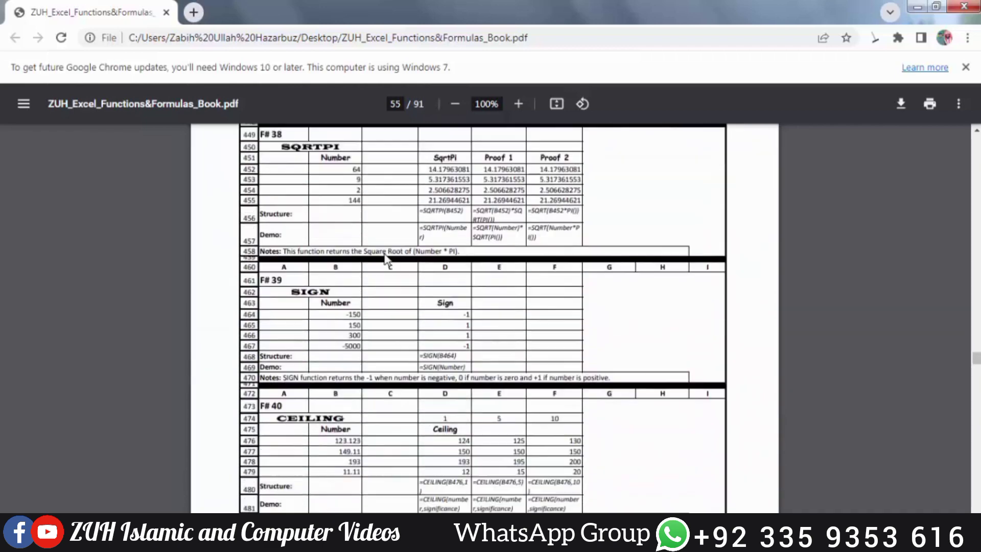
scroll(386, 256, up, 2)
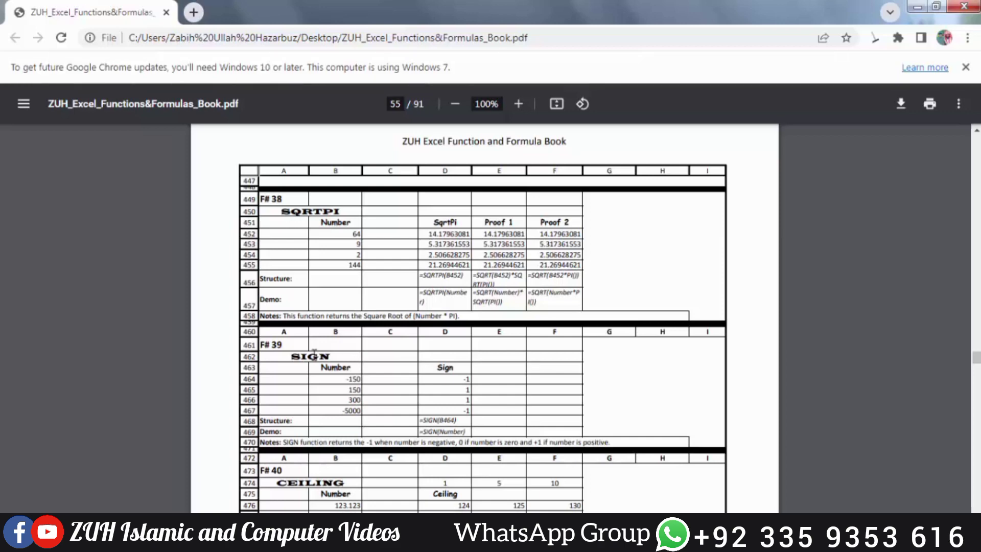
scroll(398, 352, down, 3)
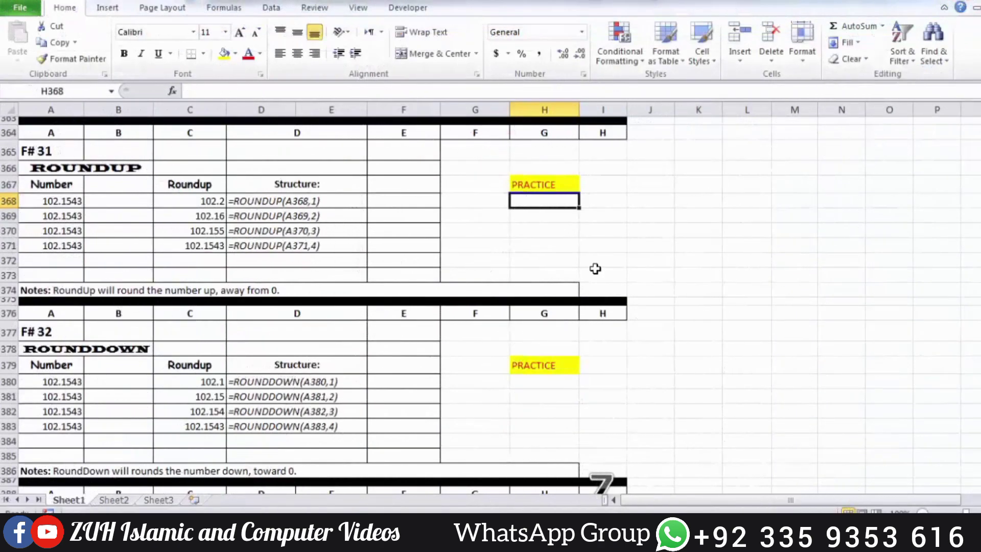
In the Excel practice sheet, enter =ROUNDUP(A368,1) in cell H368 of the ROUNDUP section.
text(=roundu)
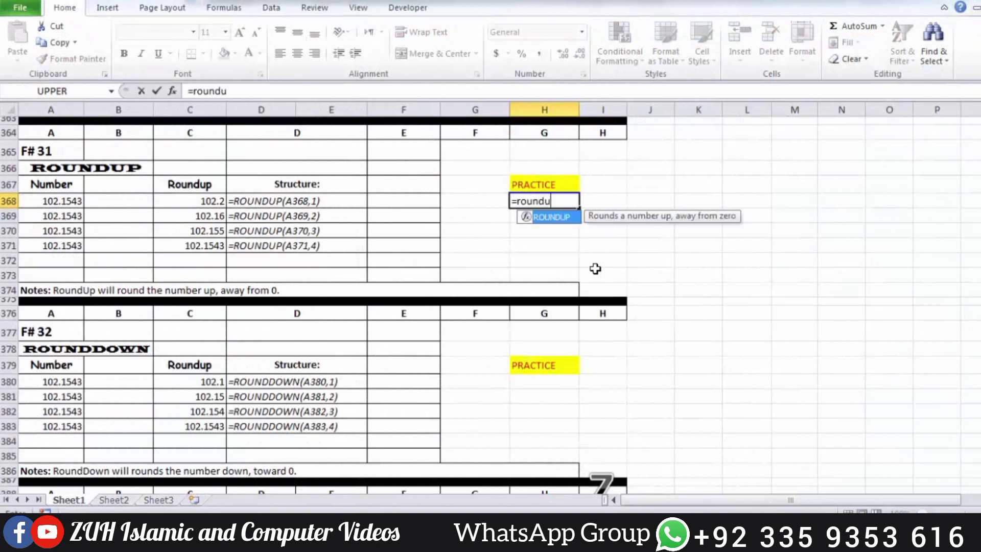
key(Tab)
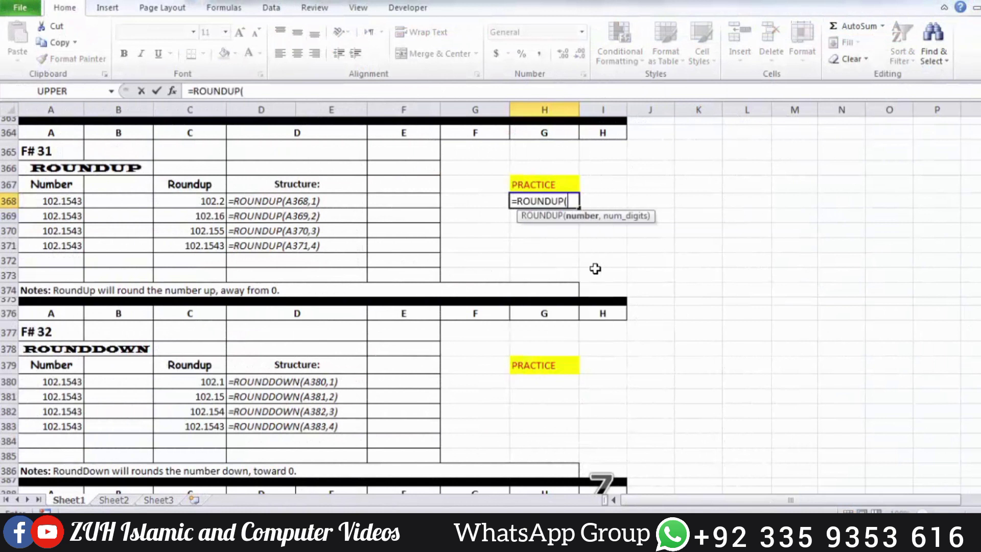
click(63, 202)
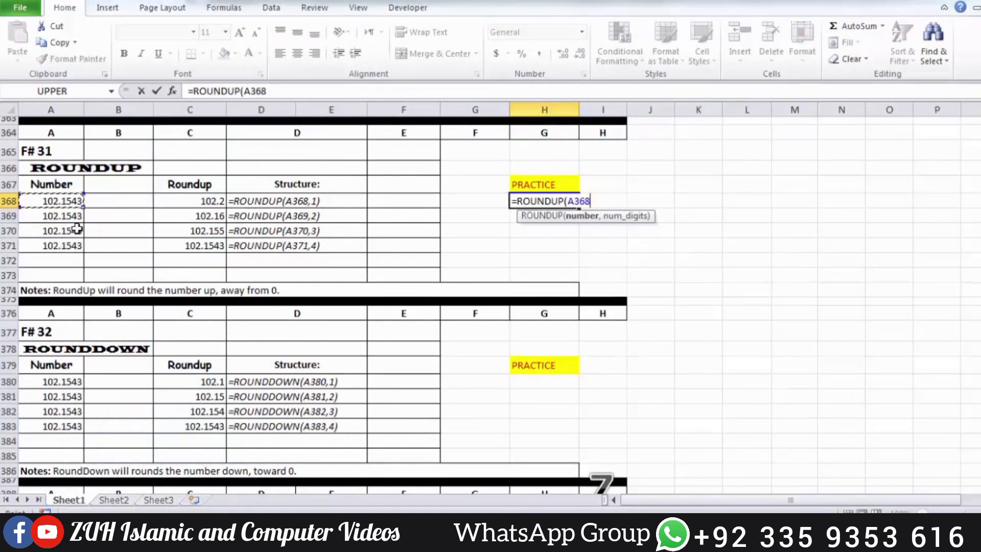
text(,1)
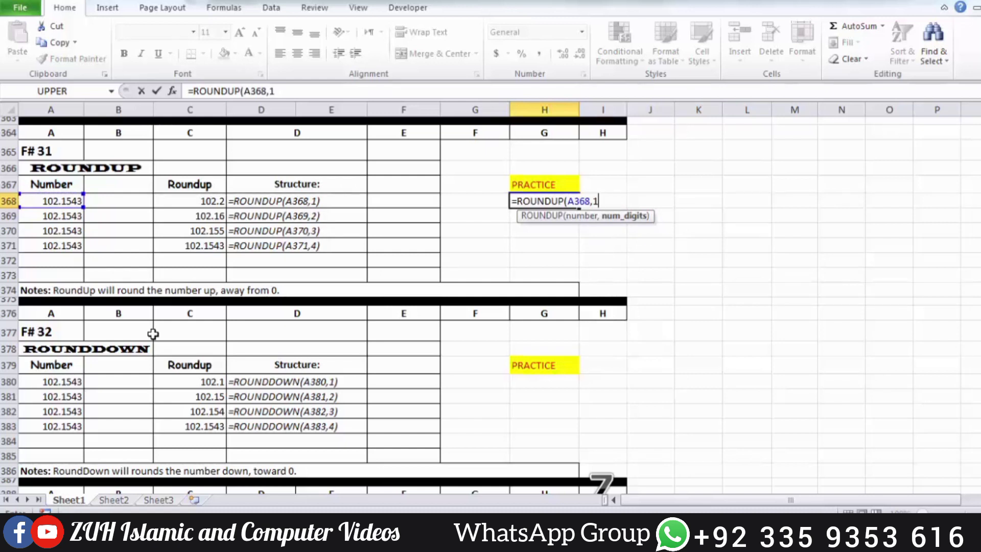
text())
key(Return)
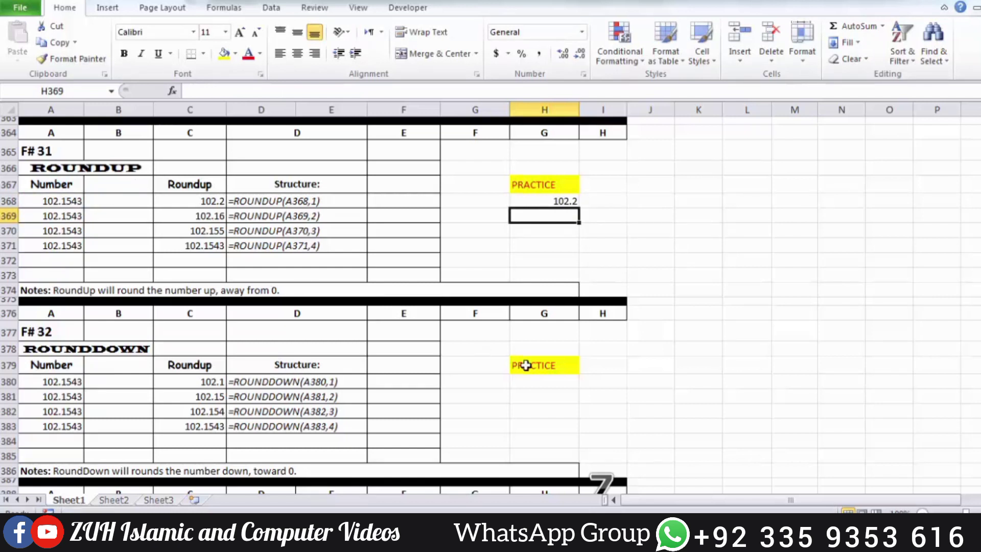
Enter =ROUNDUP(A369,2) in cell H369 and fill the formula down through H371.
text(=roundup)
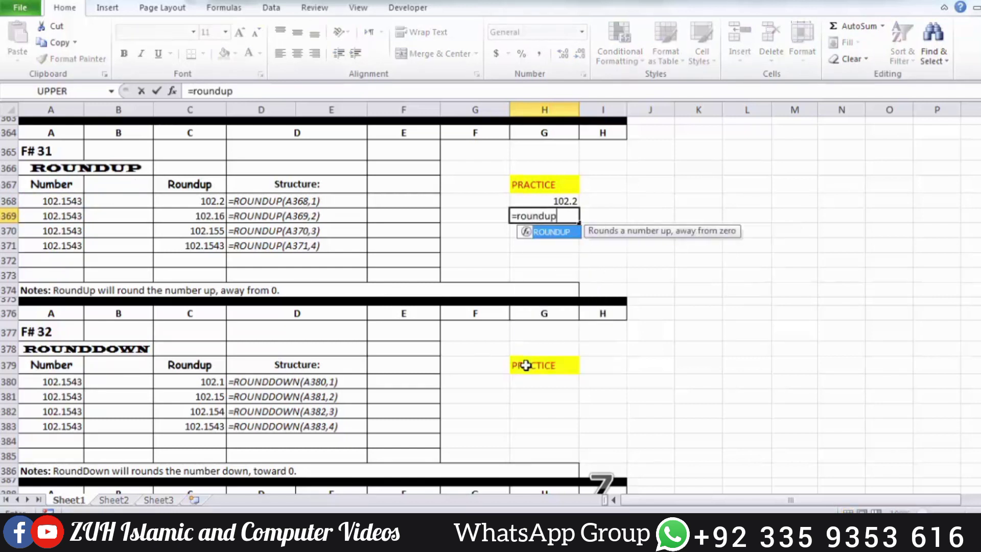
key(Tab)
click(64, 215)
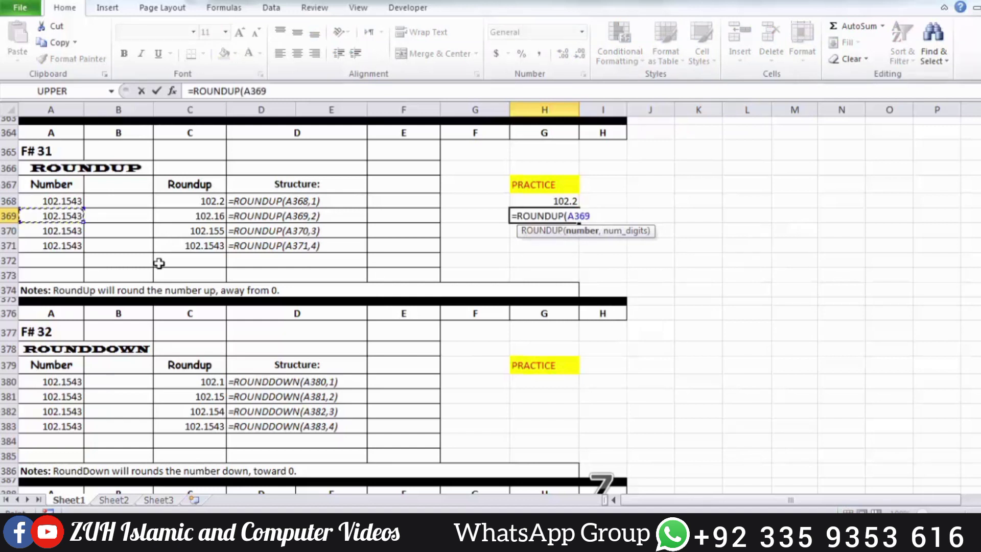
text(,2)
key(Return)
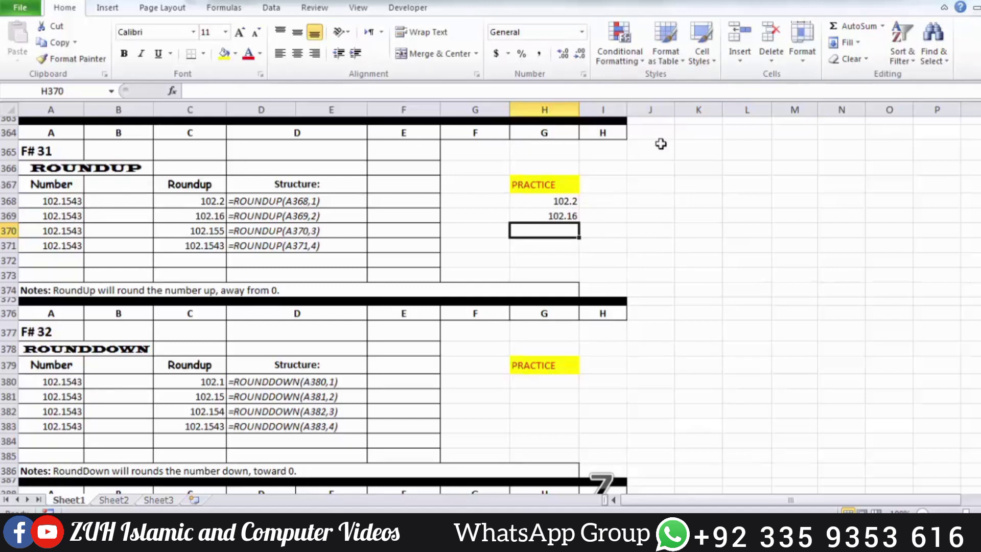
drag(557, 216, 560, 247)
key(ctrl+d)
click(568, 231)
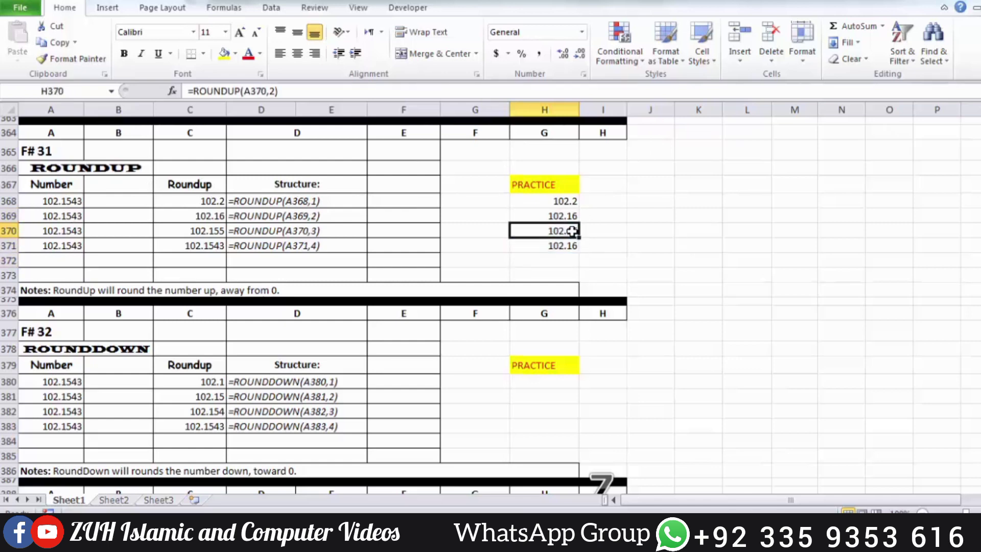
Correct the column heading in cell C379 of the ROUNDDOWN section to read RoundDown.
scroll(607, 234, down, 2)
scroll(608, 234, down, 1)
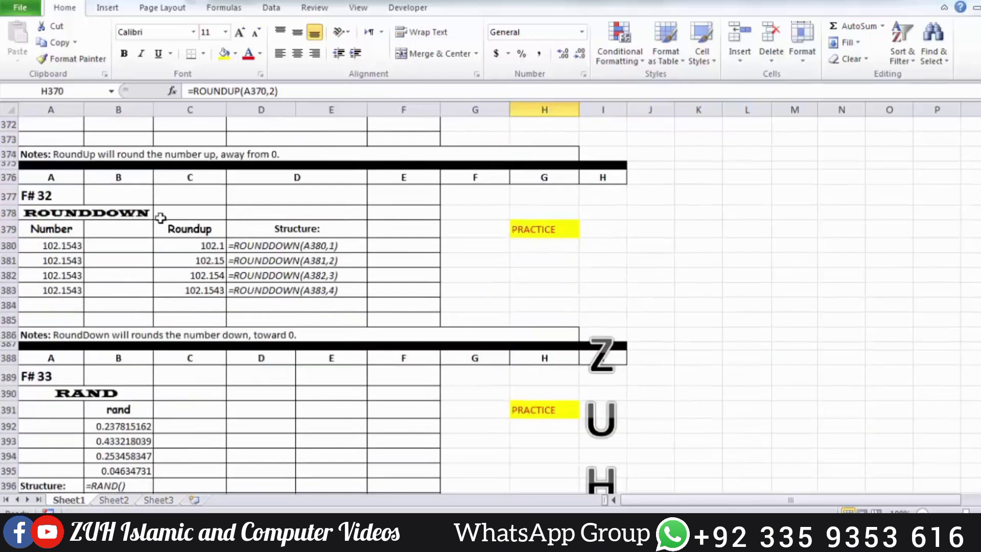
double_click(210, 228)
key(BackSpace)
key(BackSpace)
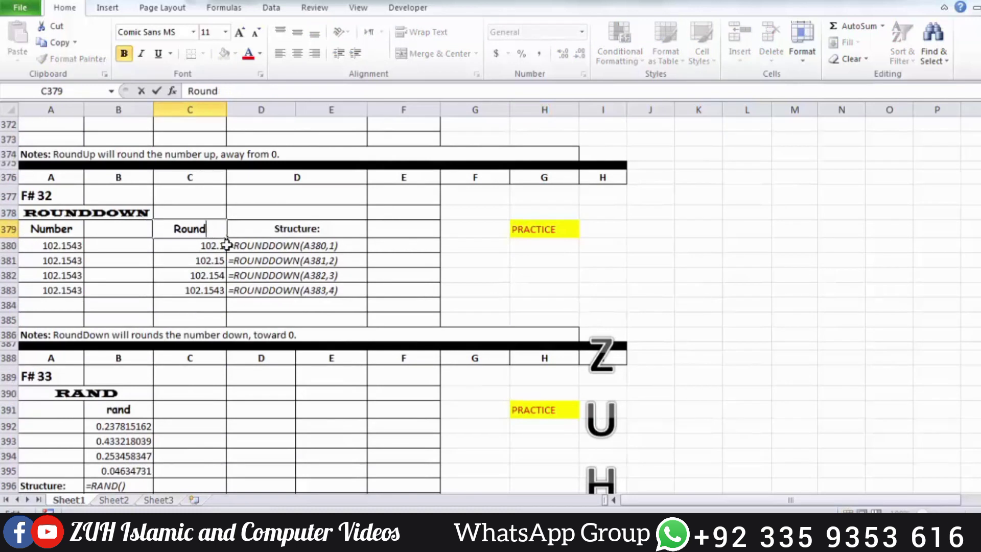
text(Dpow)
text(own)
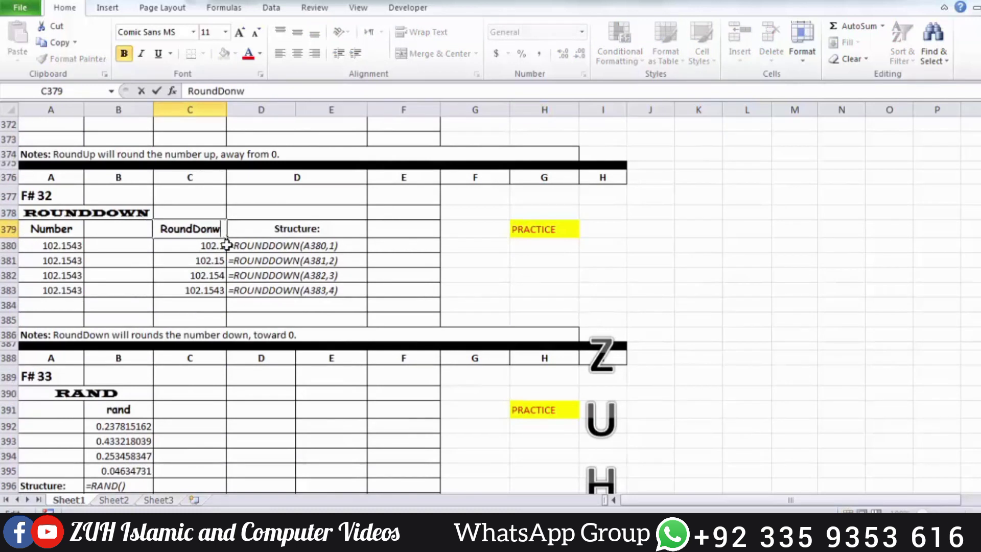
key(Return)
Enter =ROUNDDOWN(A380,1) in cell H380 under the ROUNDDOWN section's PRACTICE heading.
click(570, 249)
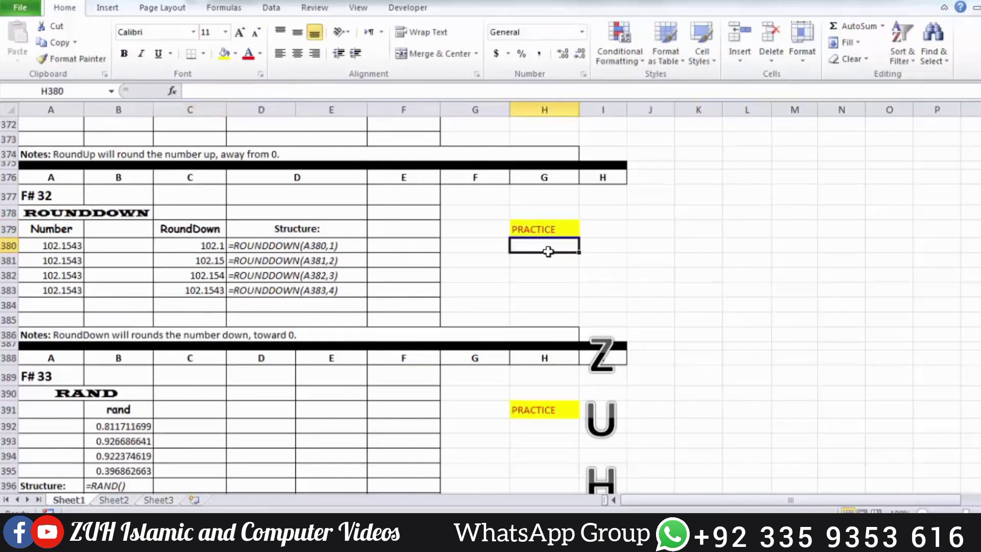
text(=roud)
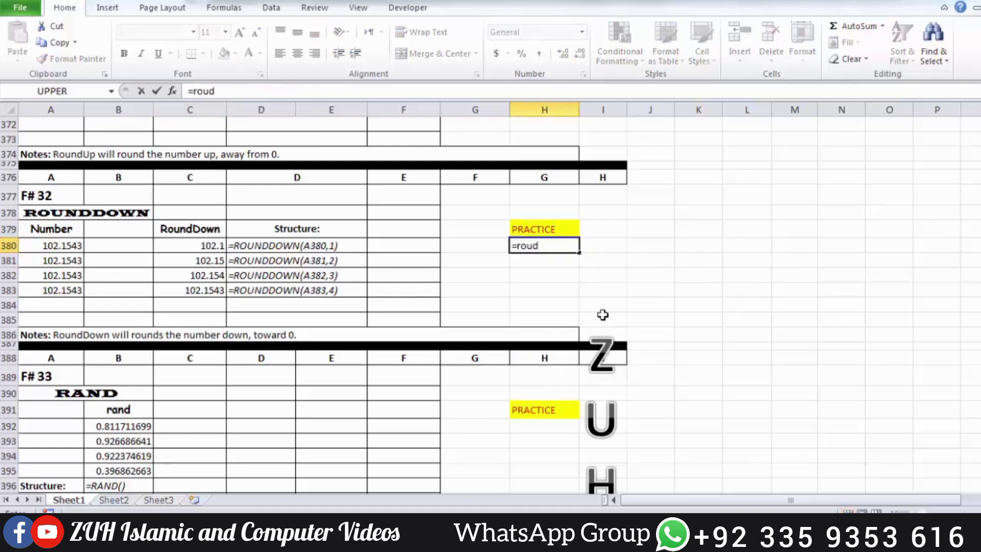
key(BackSpace)
key(Down)
key(Tab)
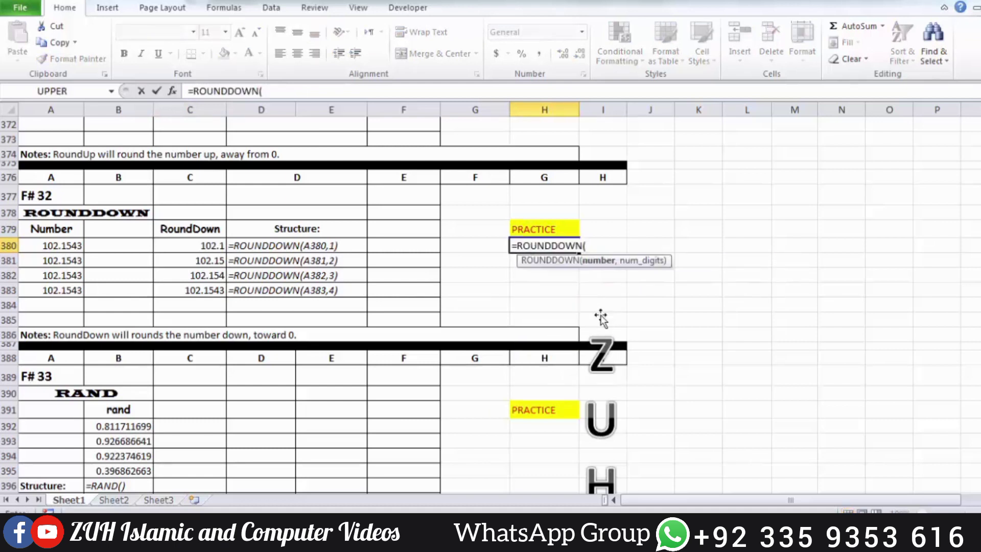
click(70, 249)
text(,1)
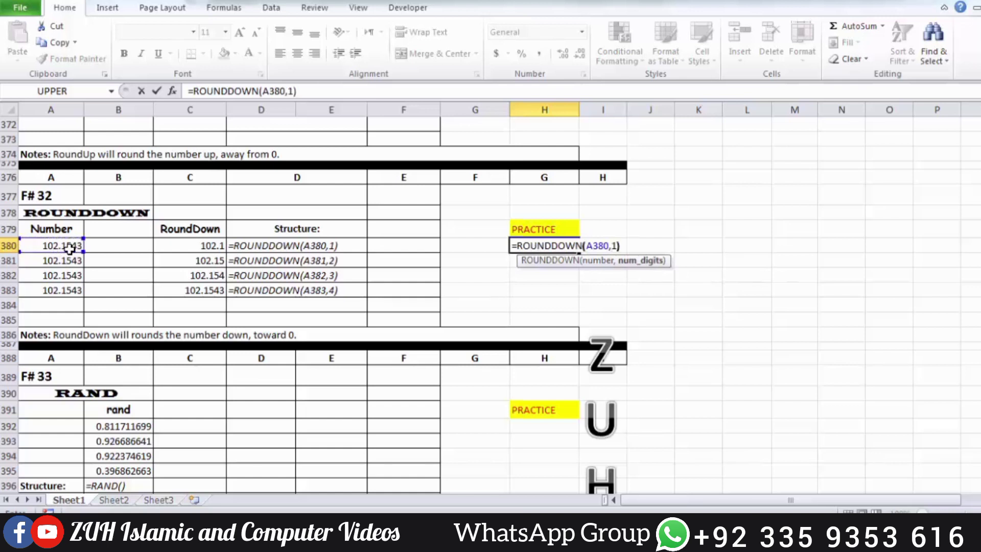
key(Return)
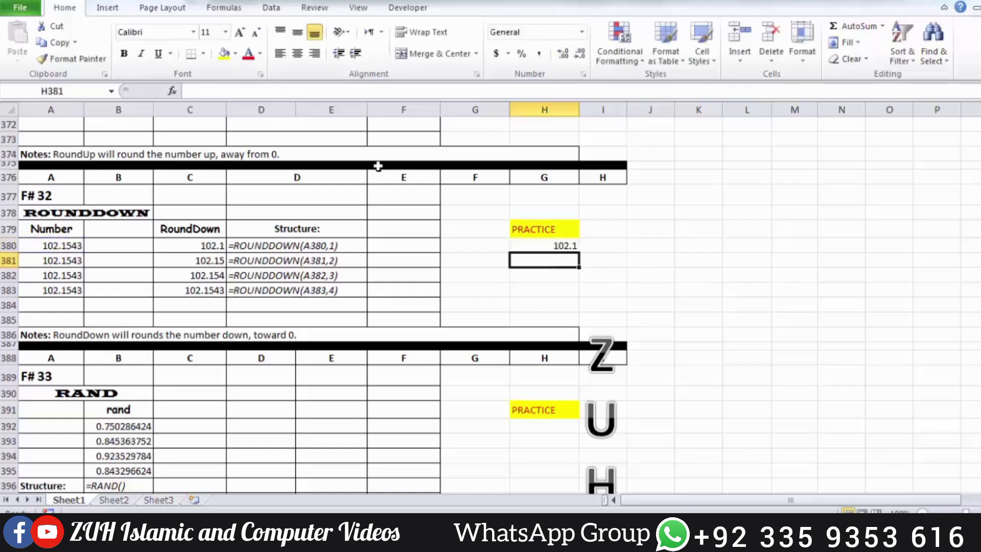
Enter =ROUNDDOWN(A381,2) in cell H381 and fill the formula down through H383.
click(561, 246)
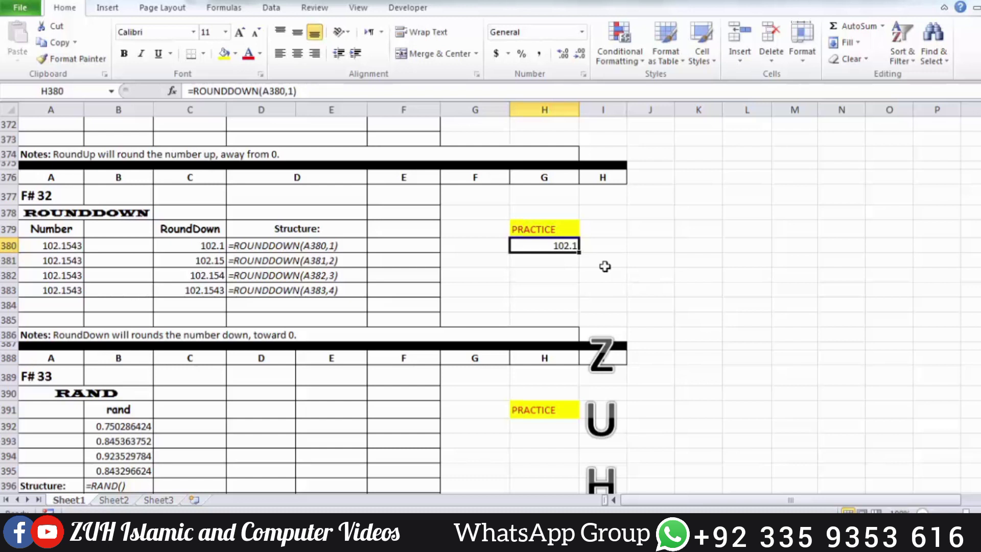
key(Down)
text(=round)
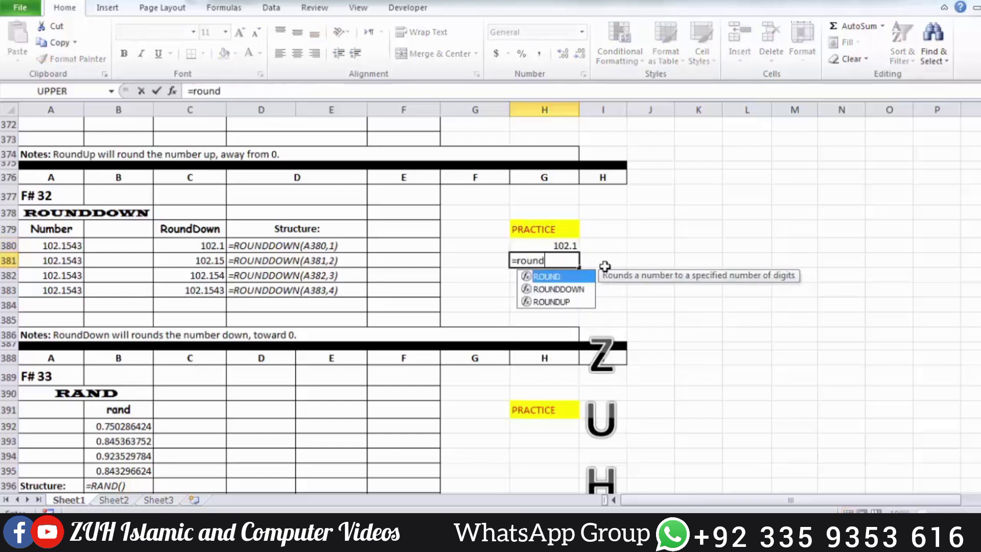
key(Down)
key(Tab)
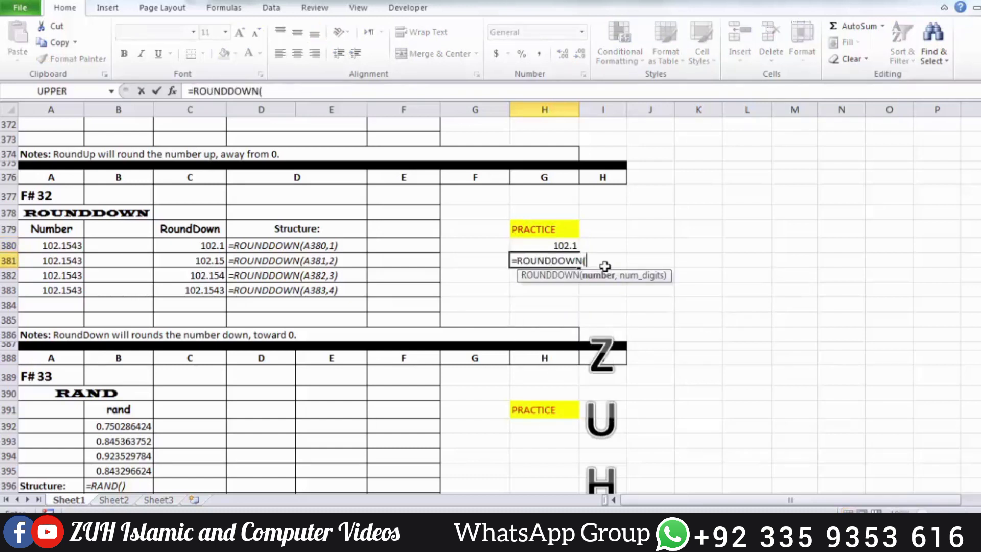
click(75, 260)
text(,2)
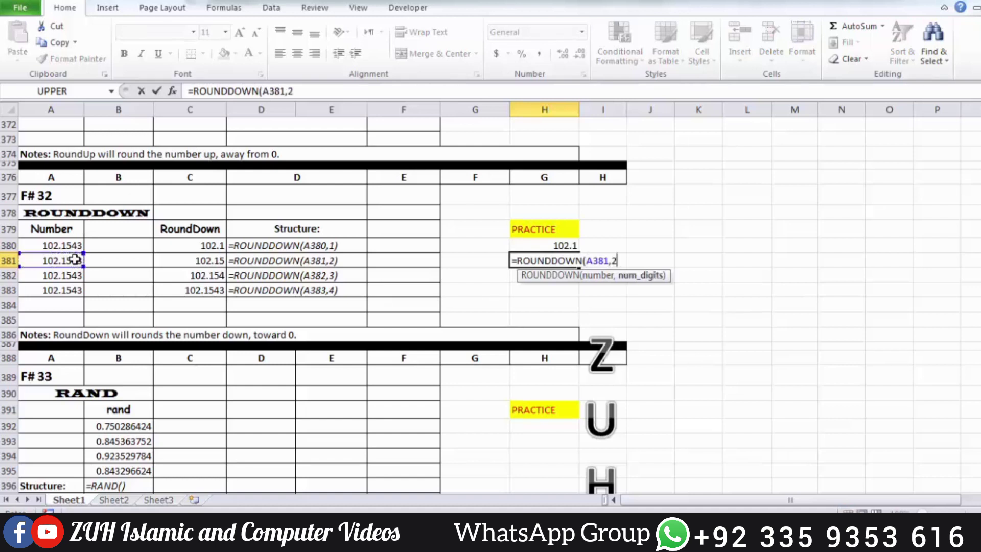
key(Return)
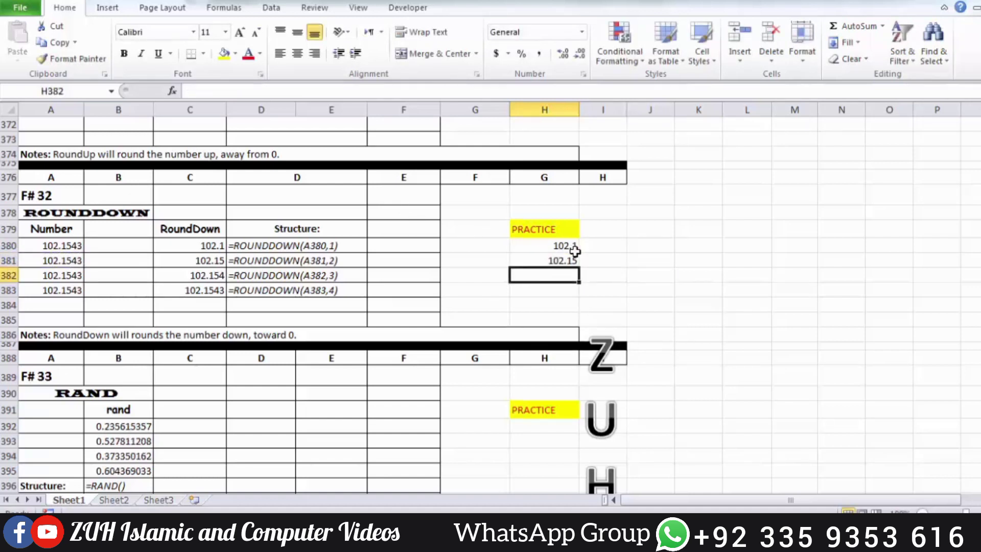
drag(566, 260, 566, 286)
key(ctrl+d)
Enter =RAND() in cell H392 under the RAND section's PRACTICE heading.
scroll(568, 284, down, 4)
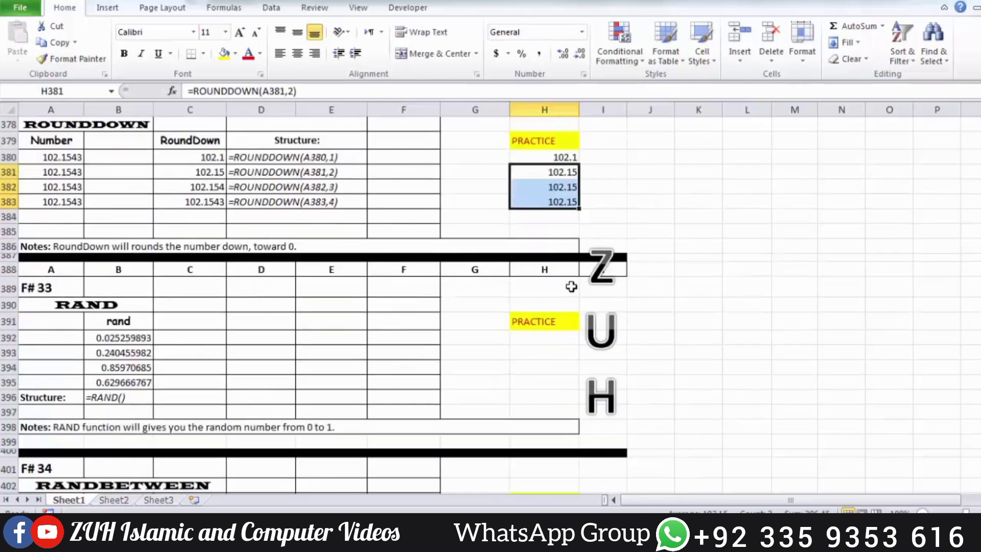
click(525, 246)
text(=rand)
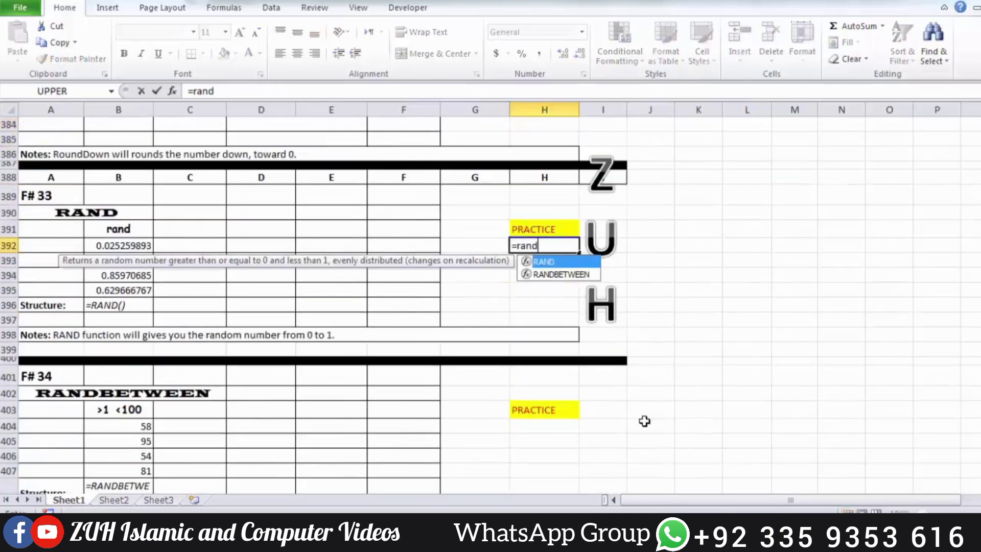
key(Tab)
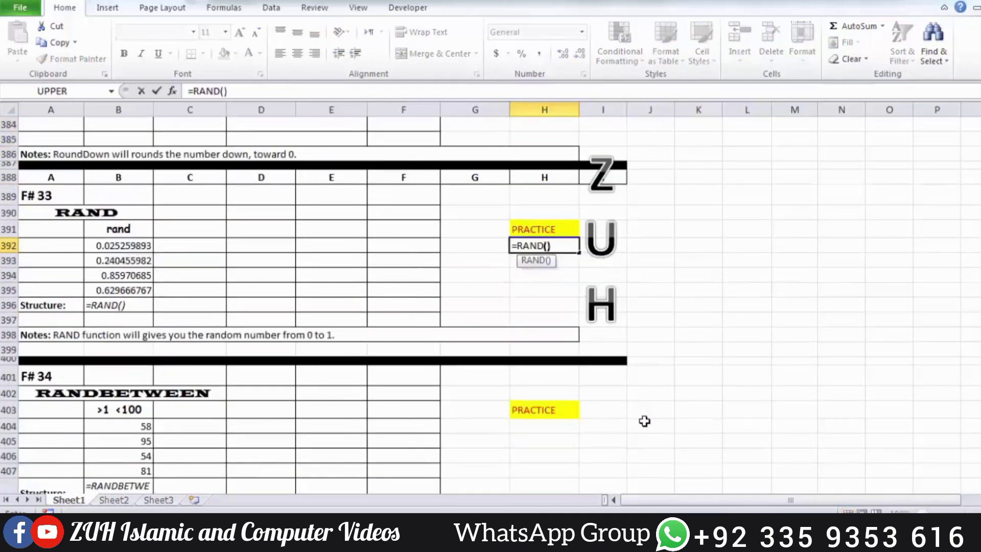
text())
key(Return)
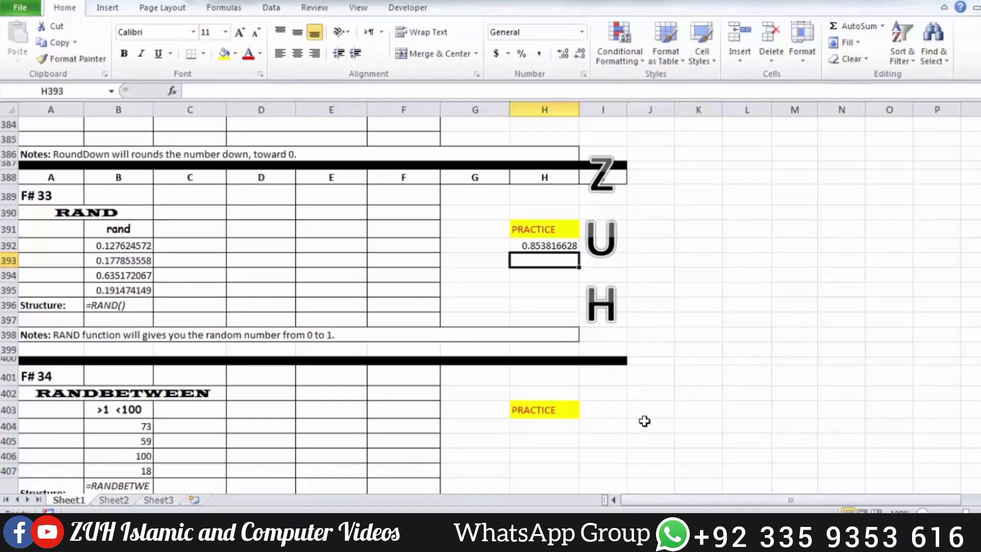
key(F9)
key(Delete)
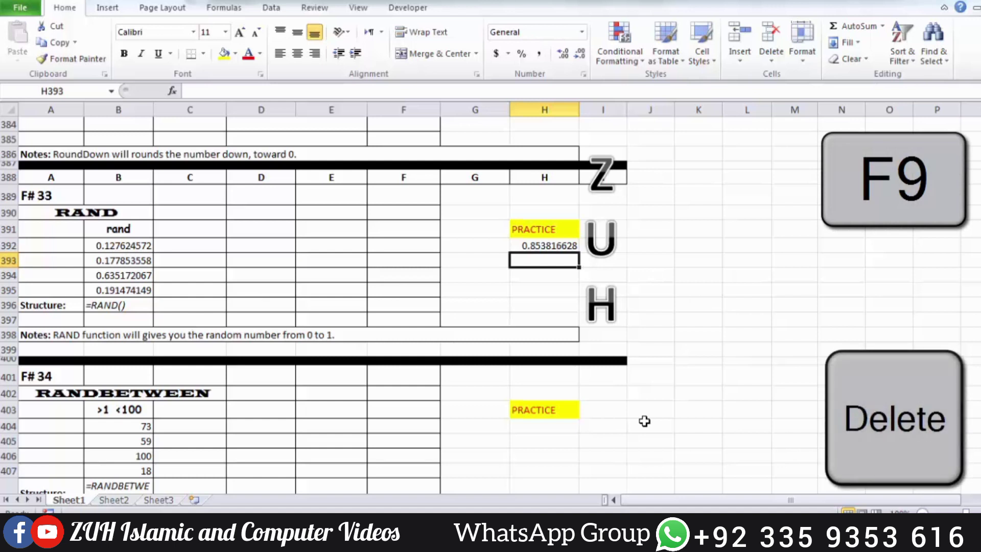
Recalculate the worksheet several times to regenerate the RAND values, including the practice result in H392.
key(F9)
key(F9)
key(F9)
key(F9)
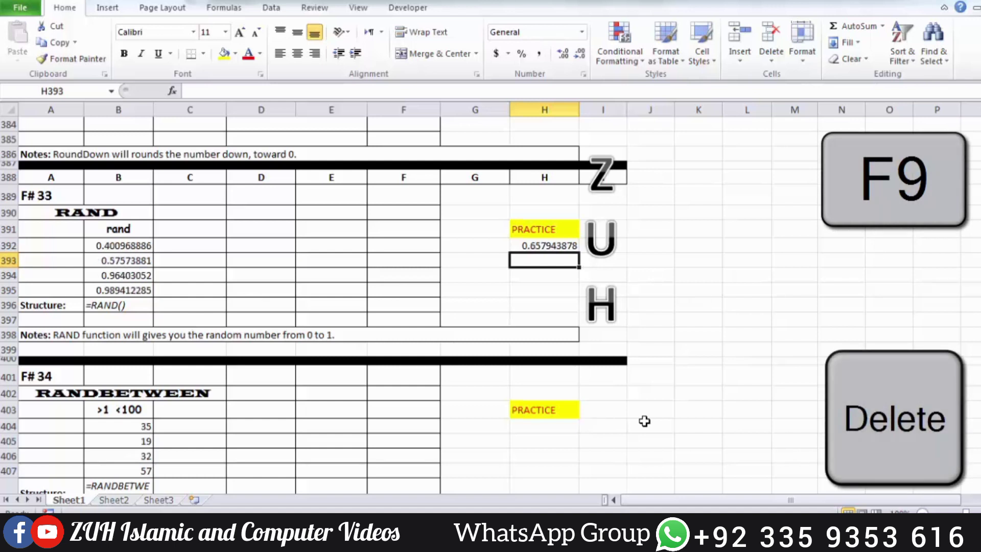
key(F9)
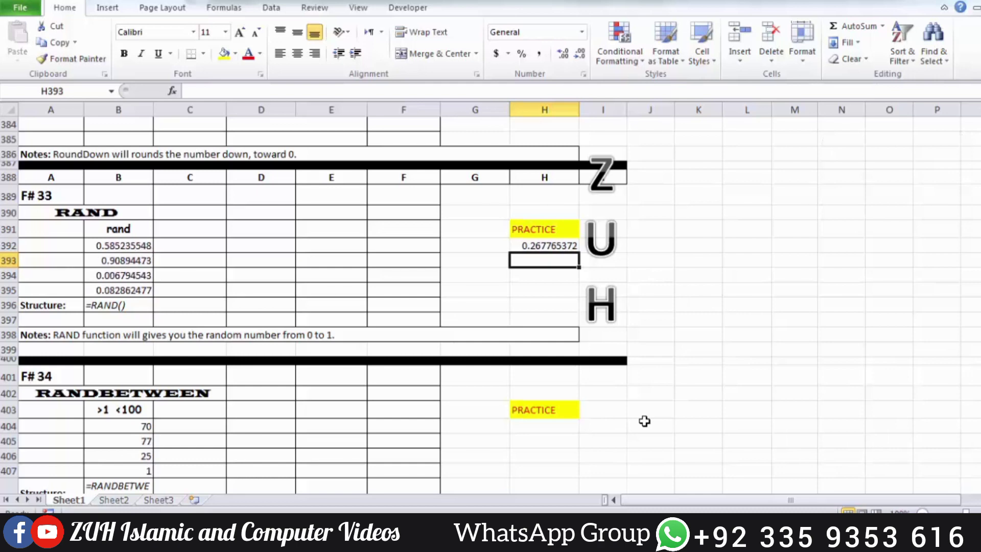
Enter =RANDBETWEEN(10,1000) in cell H404 under the RANDBETWEEN section's PRACTICE heading.
scroll(644, 421, down, 3)
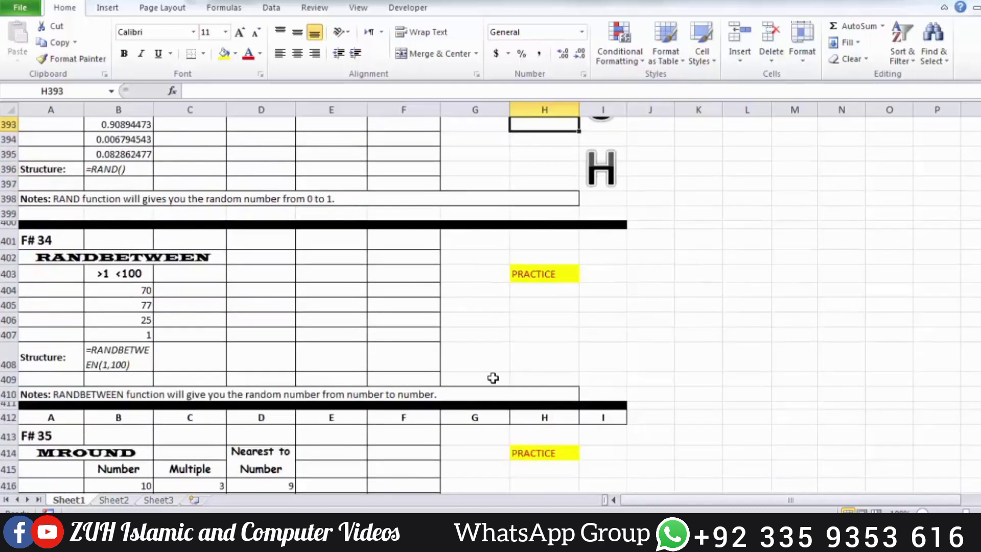
click(544, 292)
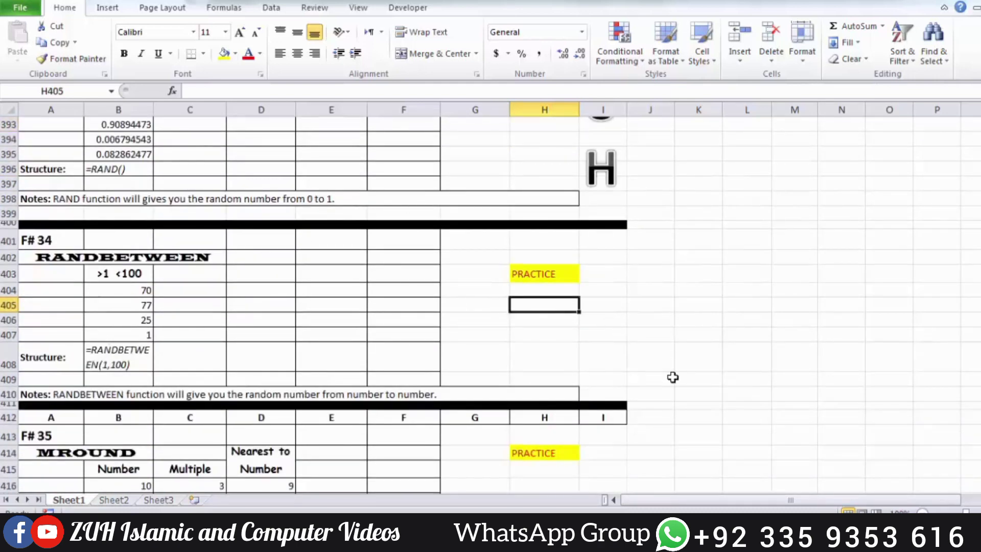
text(=rand)
key(Tab)
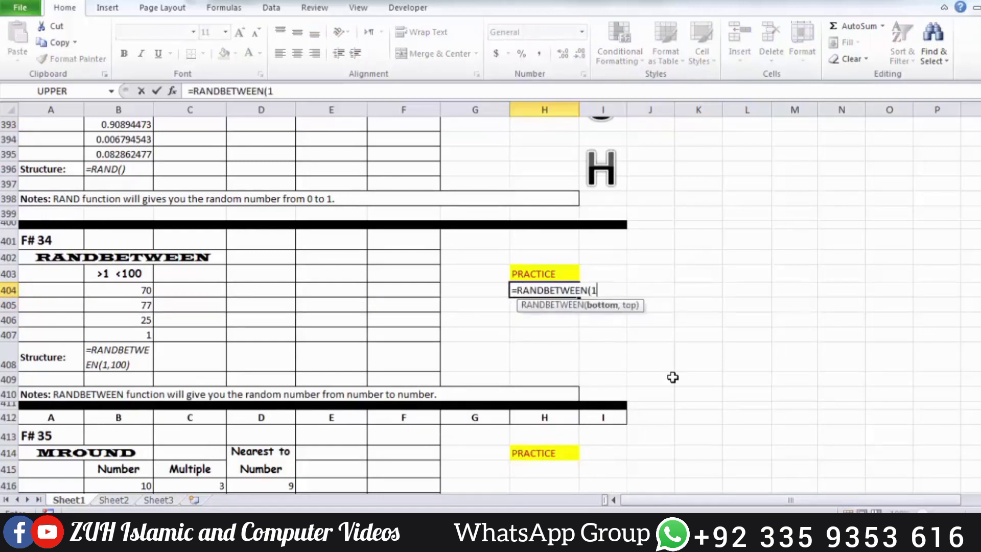
text(10,1000)
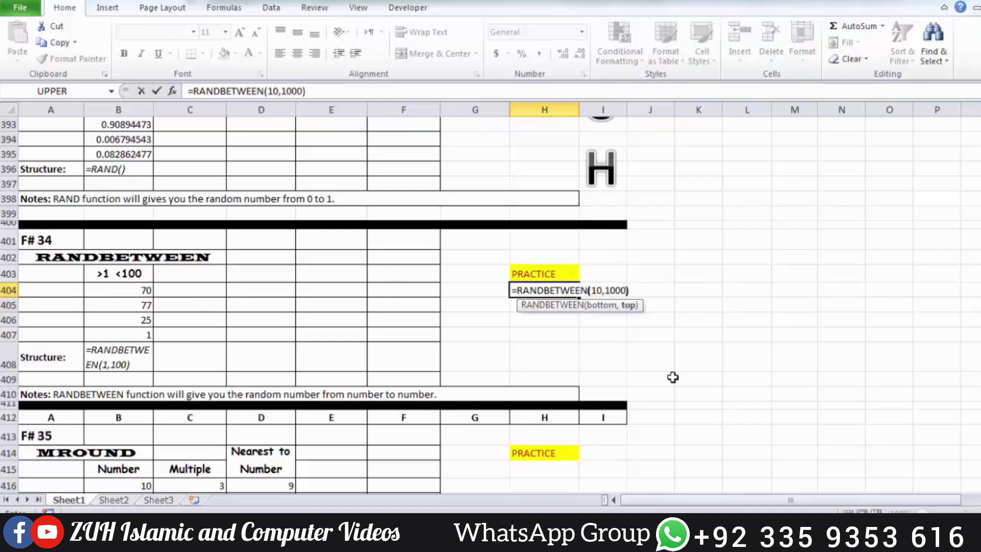
key(Return)
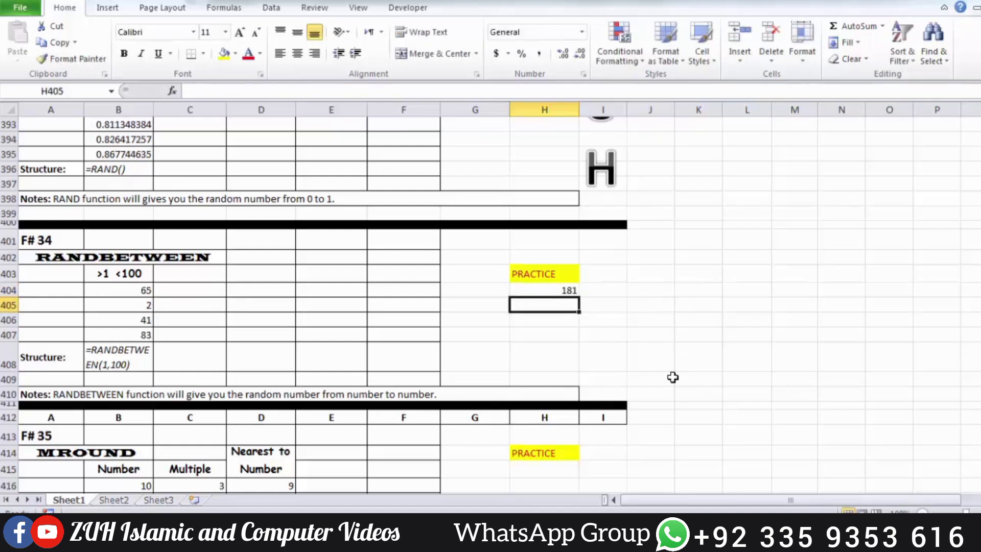
Recalculate the worksheet repeatedly to watch the RANDBETWEEN result in H404 regenerate.
key(F9)
key(F9)
key(F9)
key(F9)
key(F9)
key(F9)
key(F9)
key(F9)
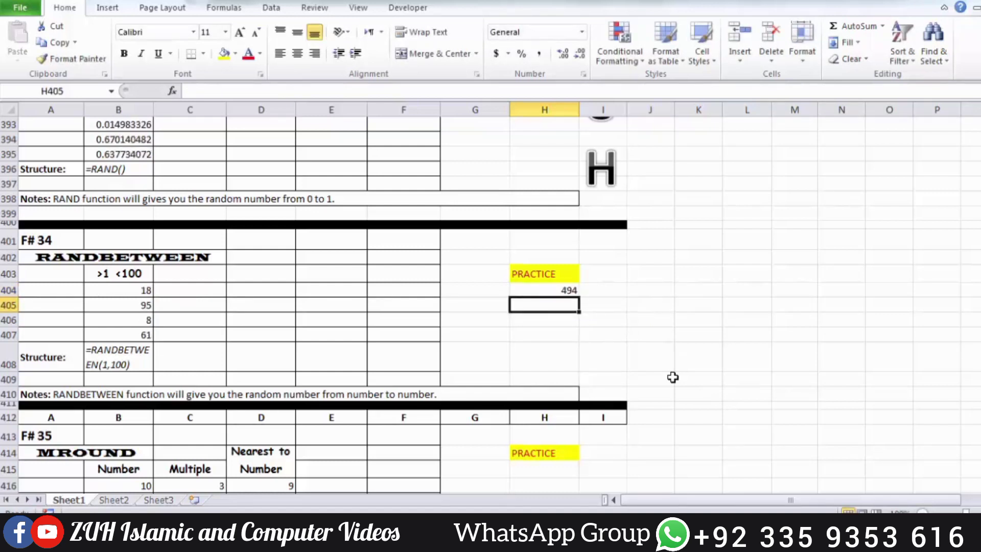
key(F9)
key(F9)
key(F9)
key(F9)
key(F9)
key(F9)
key(F9)
key(F9)
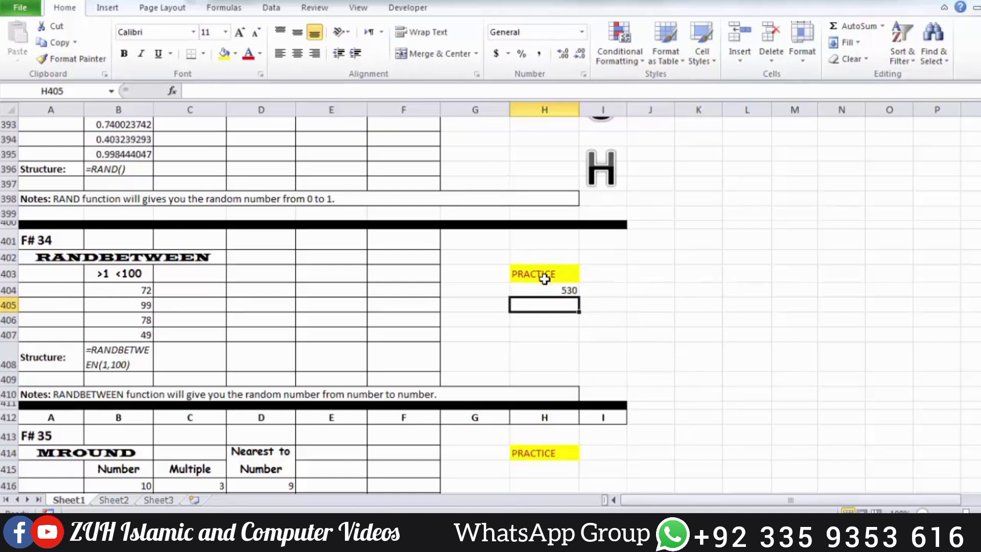
Fill the RANDBETWEEN formula from H404 down through H407 and recalculate the sheet several times.
drag(549, 289, 548, 327)
key(ctrl+d)
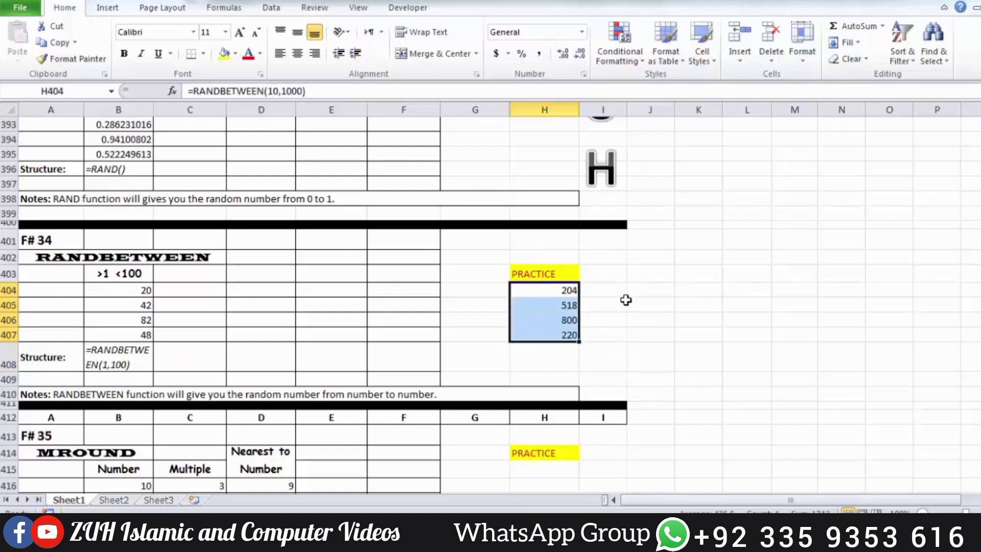
click(625, 302)
key(F9)
key(F9)
key(F9)
key(F9)
key(F9)
key(F9)
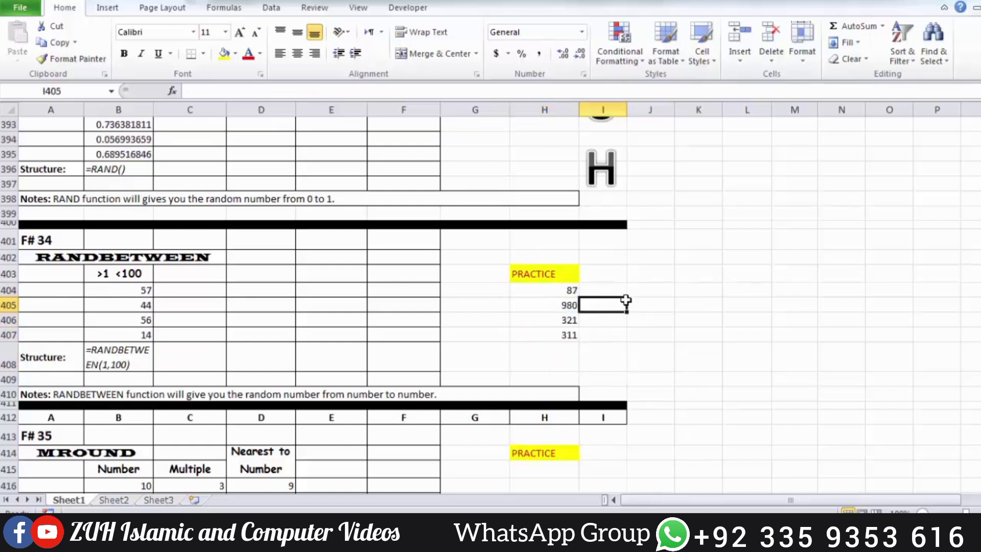
Copy the random numbers in H404:H407 and paste them as values only, starting at K404.
drag(574, 291, 570, 333)
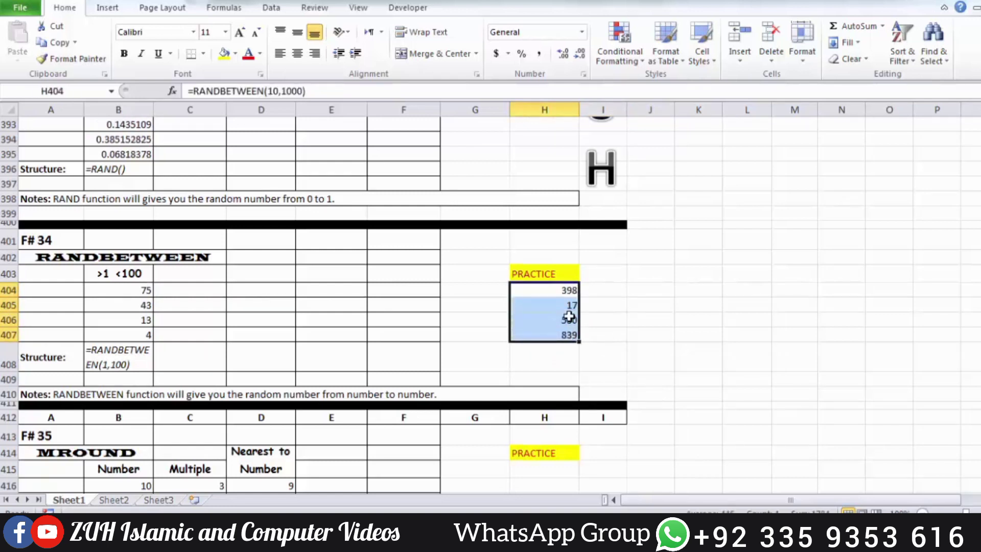
key(ctrl+c)
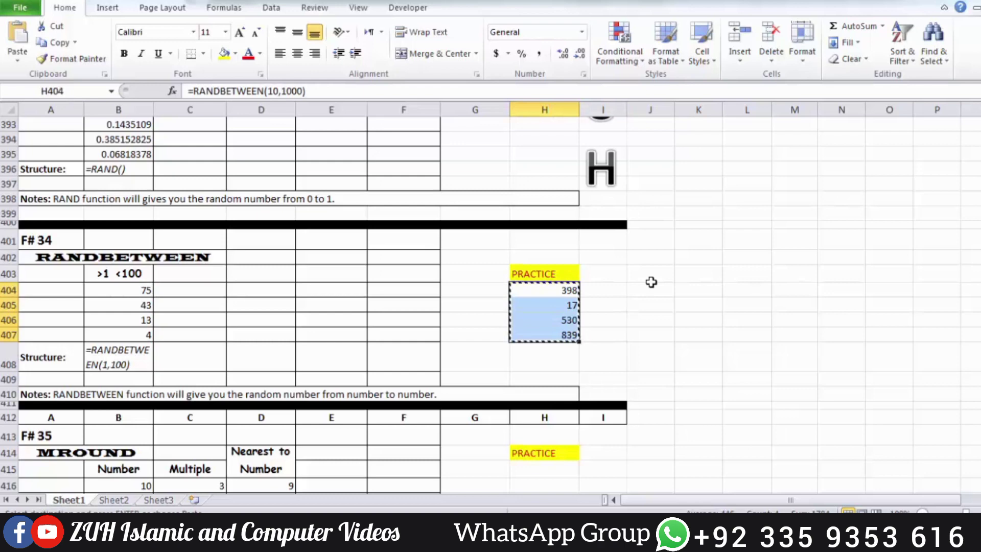
click(694, 292)
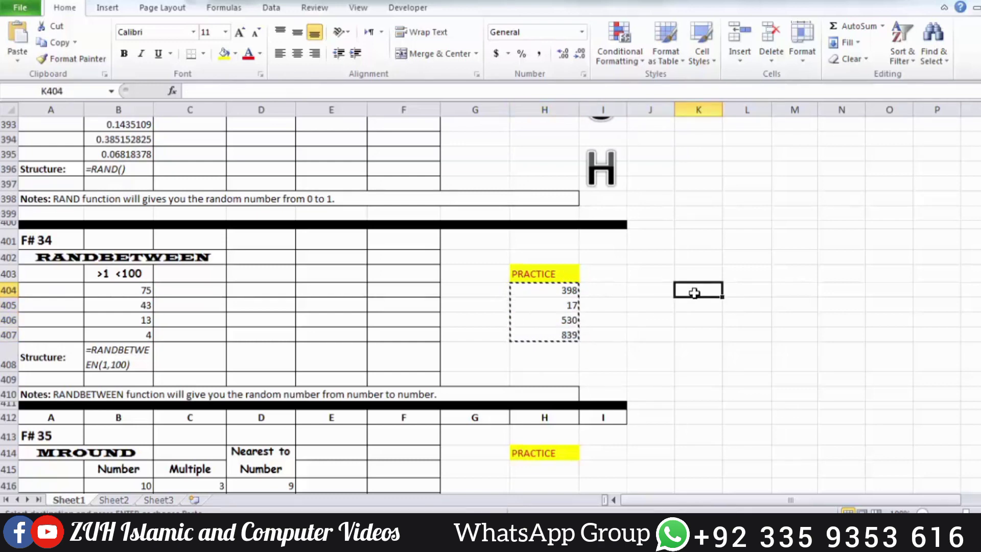
key(alt+e)
key(s)
key(v)
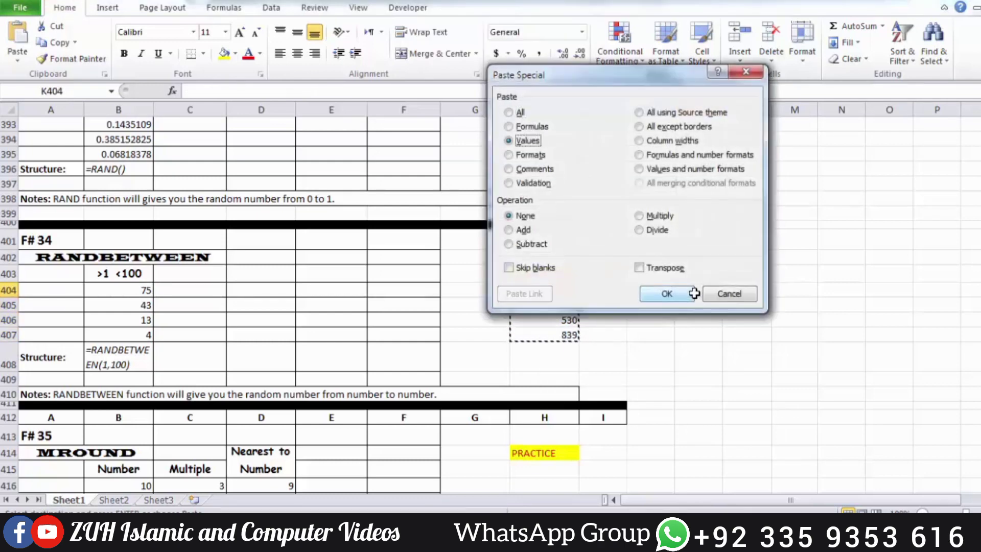
key(Return)
Inspect the content of K404 and compare the formula range H404:H407 with the pasted range K404:K407.
double_click(711, 295)
double_click(709, 291)
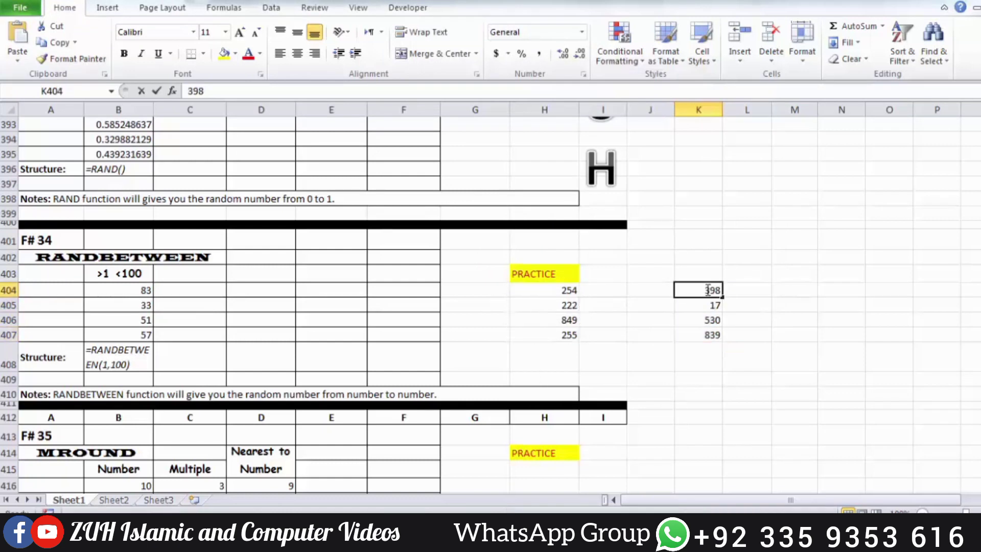
key(Return)
click(607, 306)
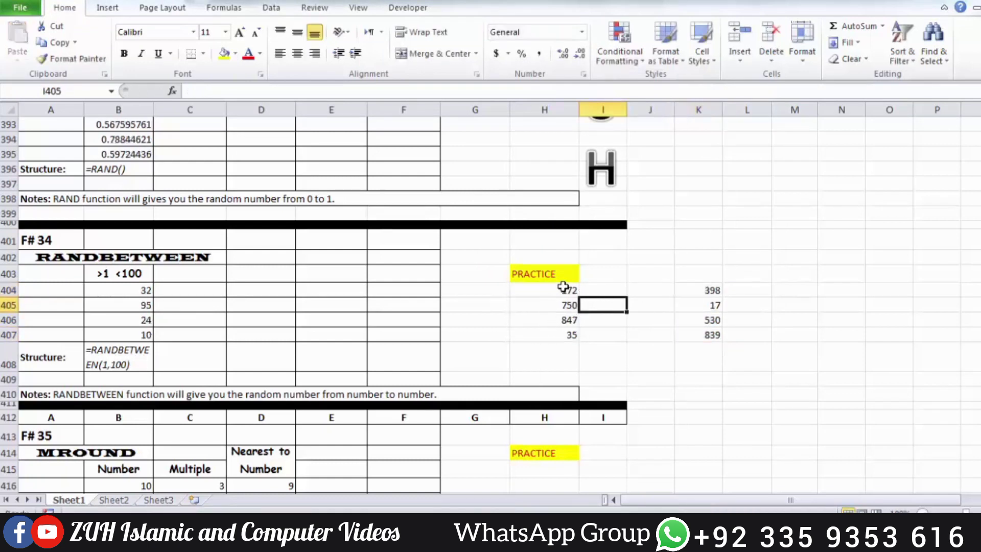
drag(563, 287, 562, 332)
drag(708, 291, 707, 335)
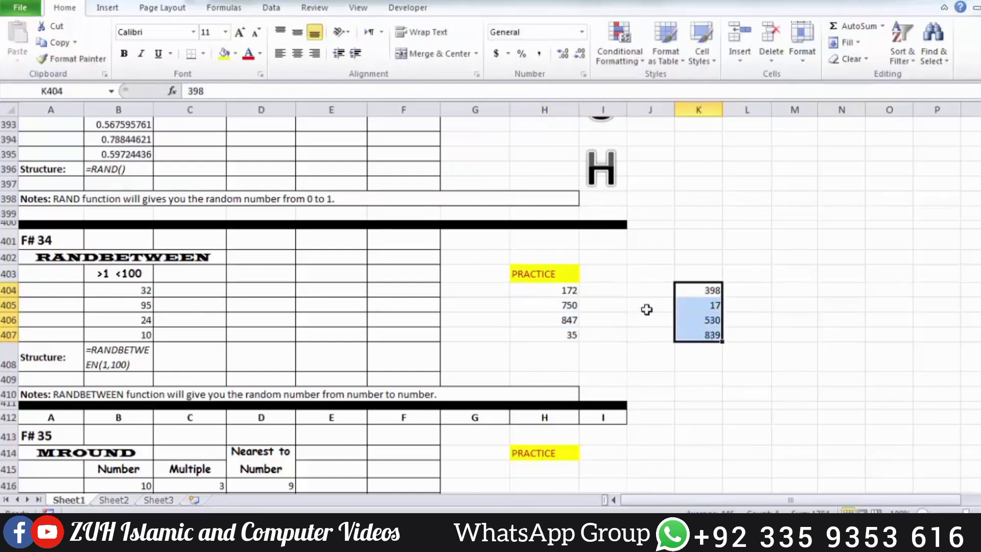
click(647, 309)
Enter =MROUND(B416,4) in cell H415 under the MROUND section's PRACTICE heading.
scroll(647, 310, down, 4)
click(532, 288)
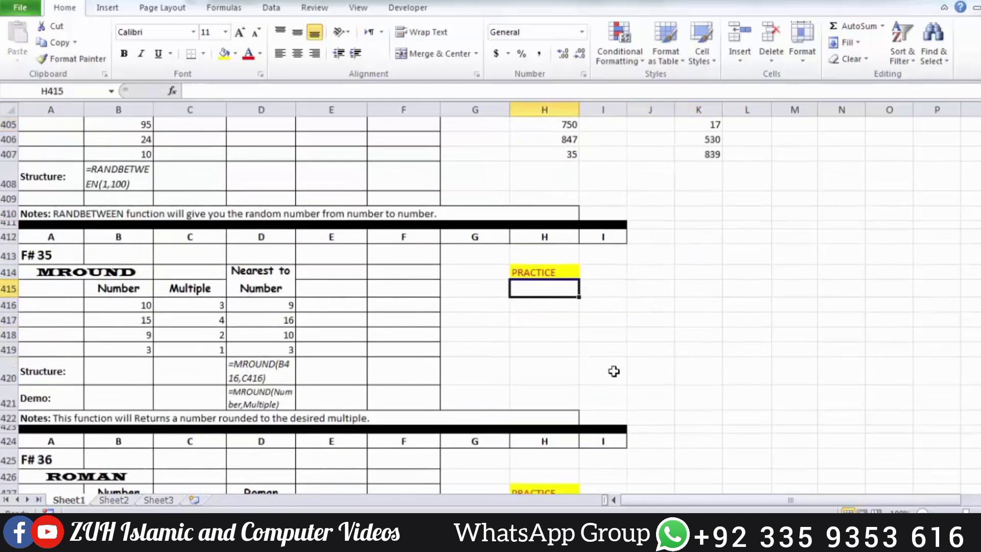
text(=MROUND()
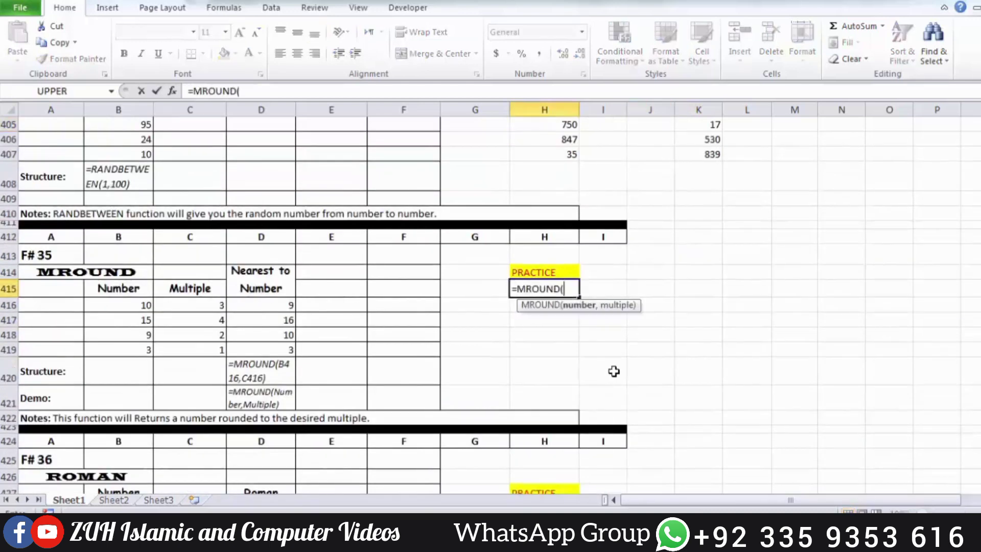
click(134, 304)
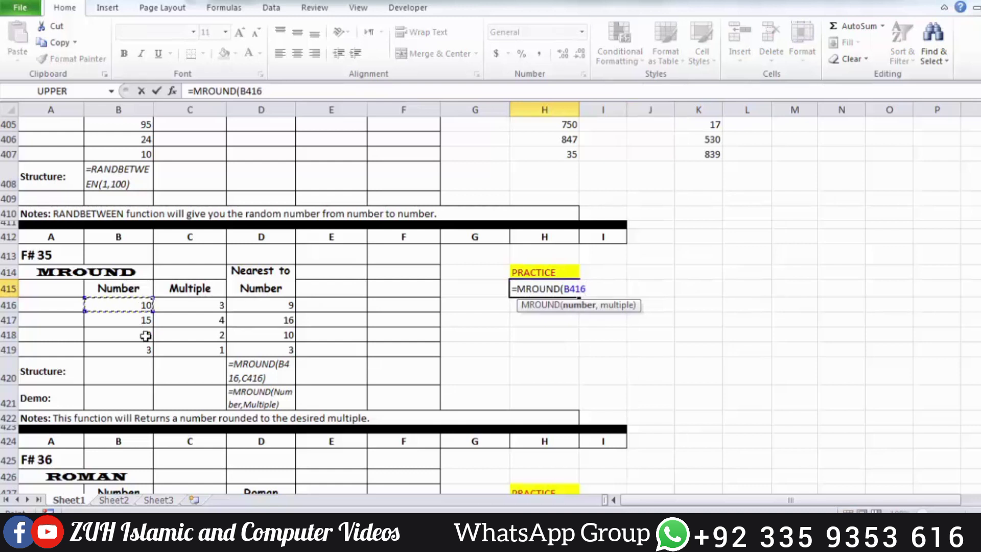
text(,4)
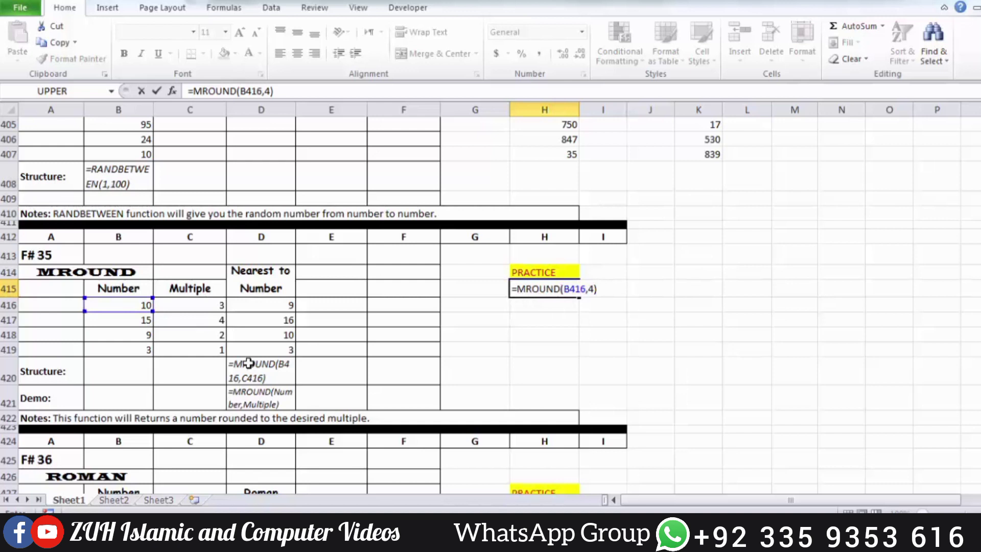
key(Return)
key(Up)
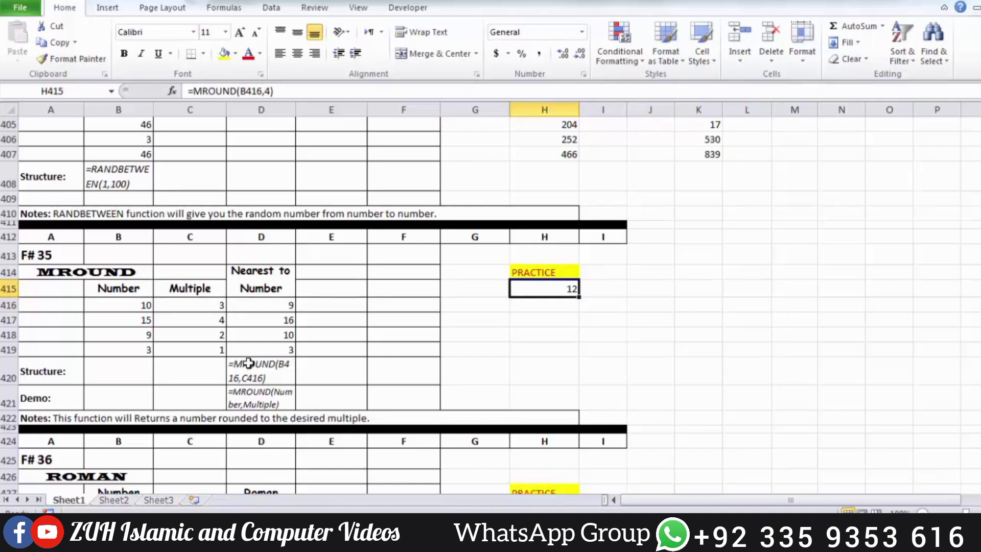
Change the multiple in H415's MROUND formula to 5.
key(F2)
key(BackSpace)
key(BackSpace)
text(5)
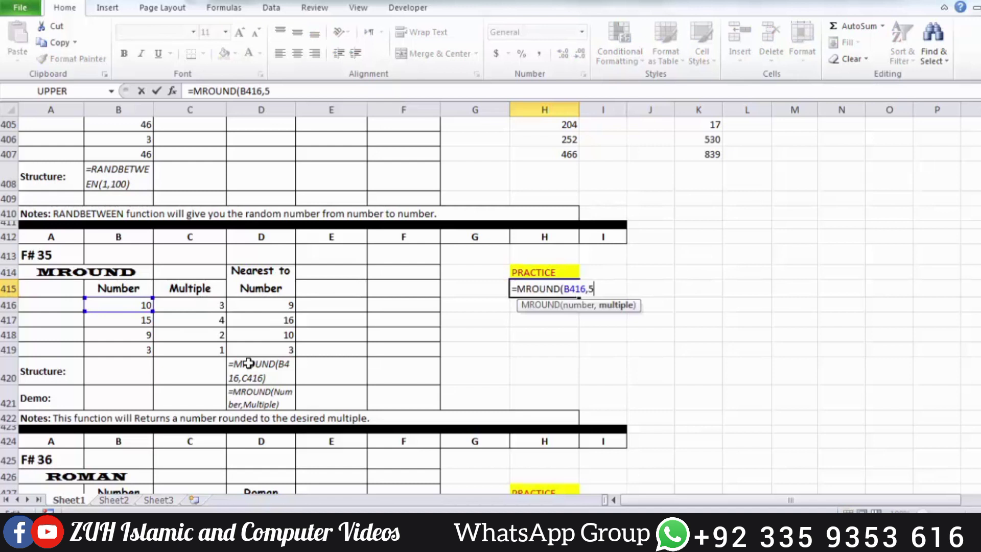
text())
key(Return)
key(Up)
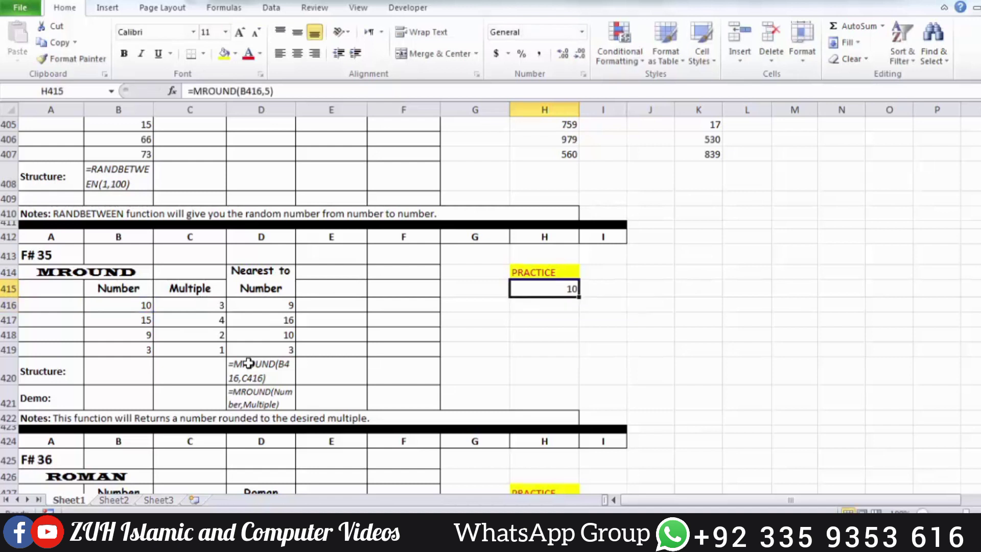
Edit the formula in H415 to read =MROUND(B416,6).
key(F2)
key(BackSpace)
key(BackSpace)
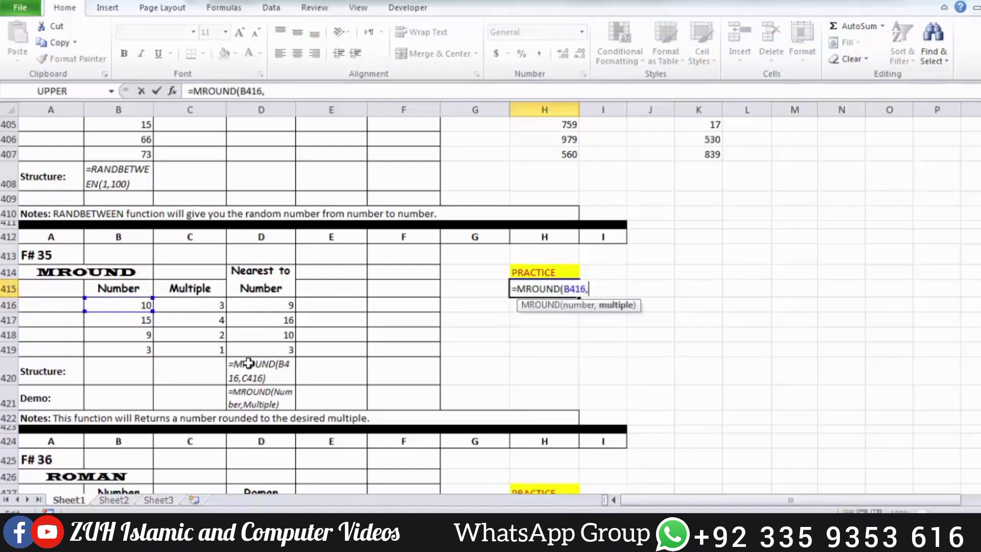
text(6))
key(Return)
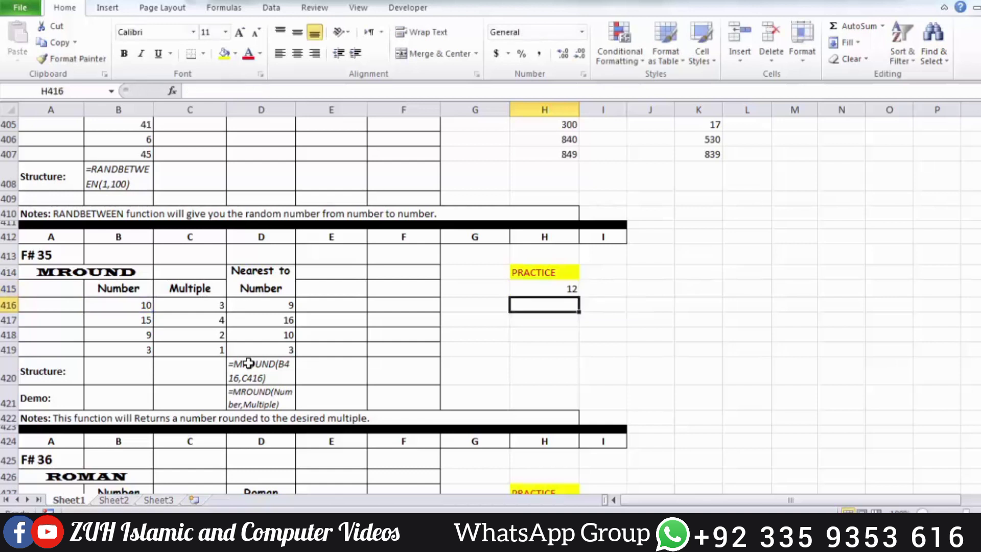
key(Up)
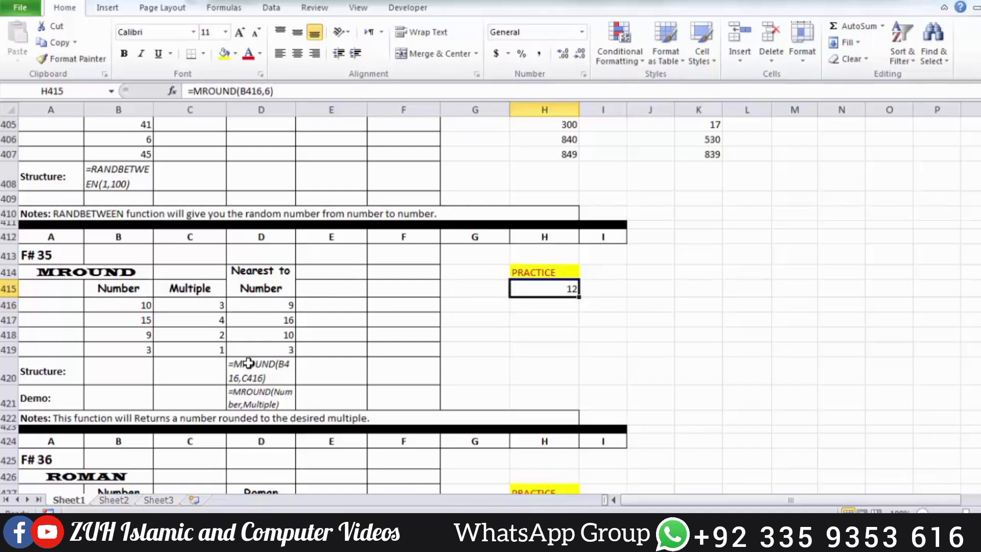
Enter =MROUND(B417,C417) in cell H416, taking both the number and the multiple from the example table.
key(Return)
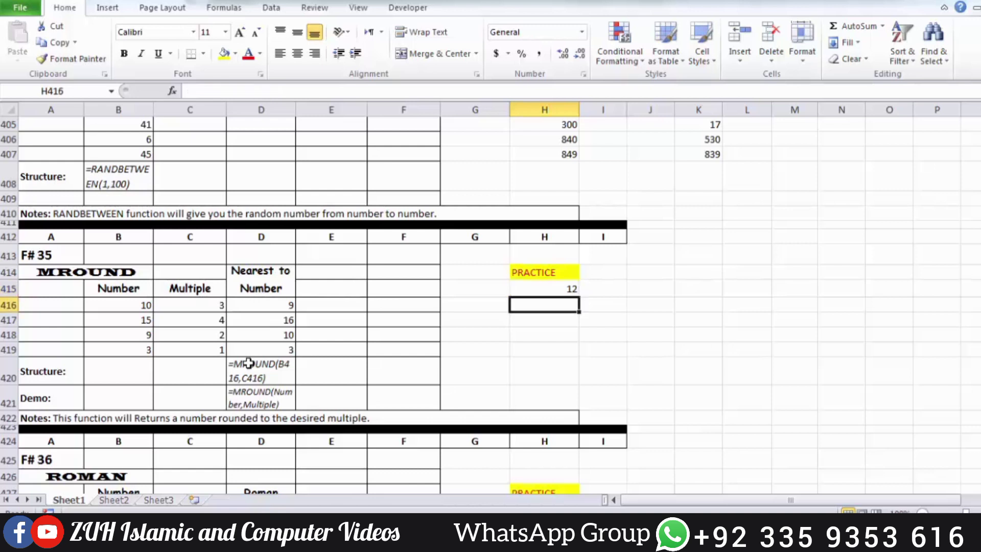
text(=mro)
key(Tab)
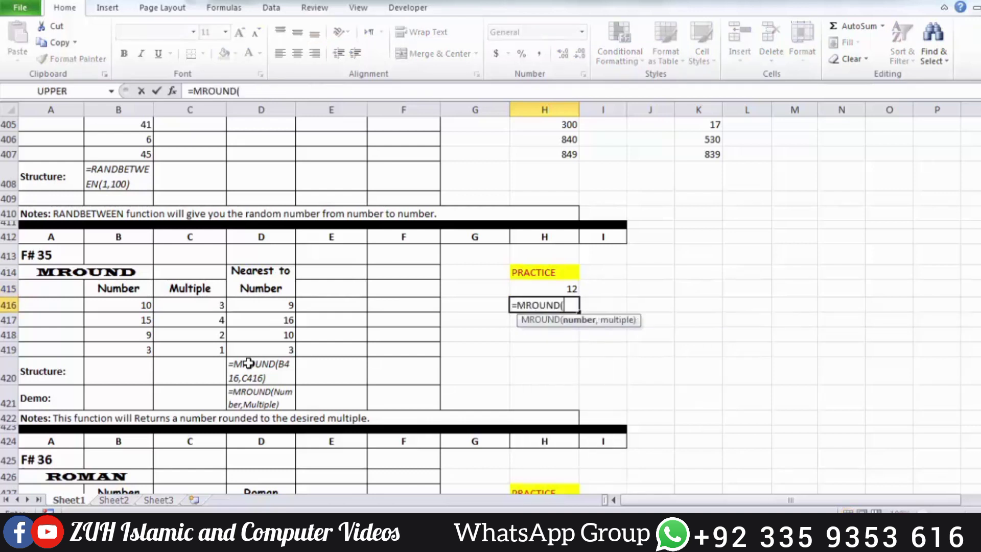
key(Left)
key(Left)
key(Left)
key(Left)
key(Left)
key(Left)
key(Down)
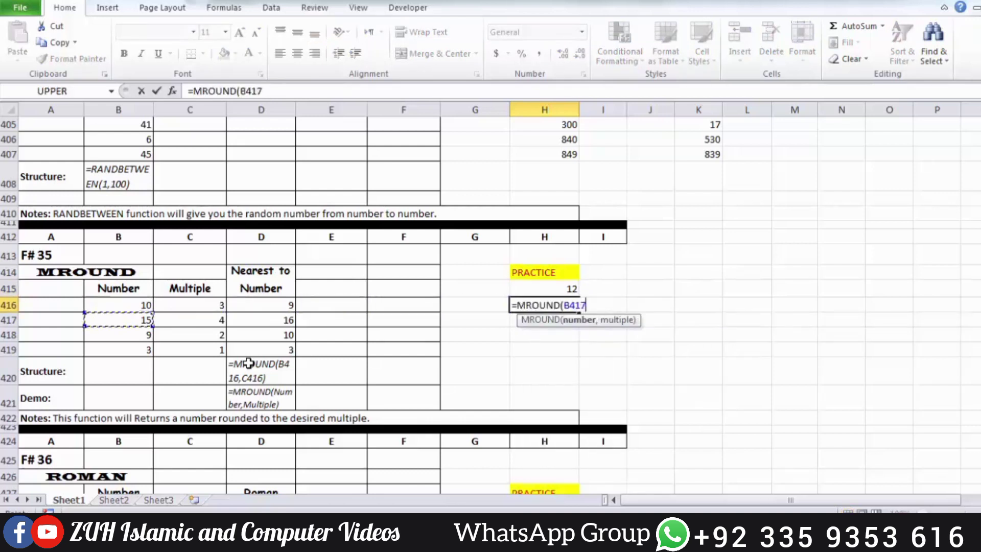
text(,)
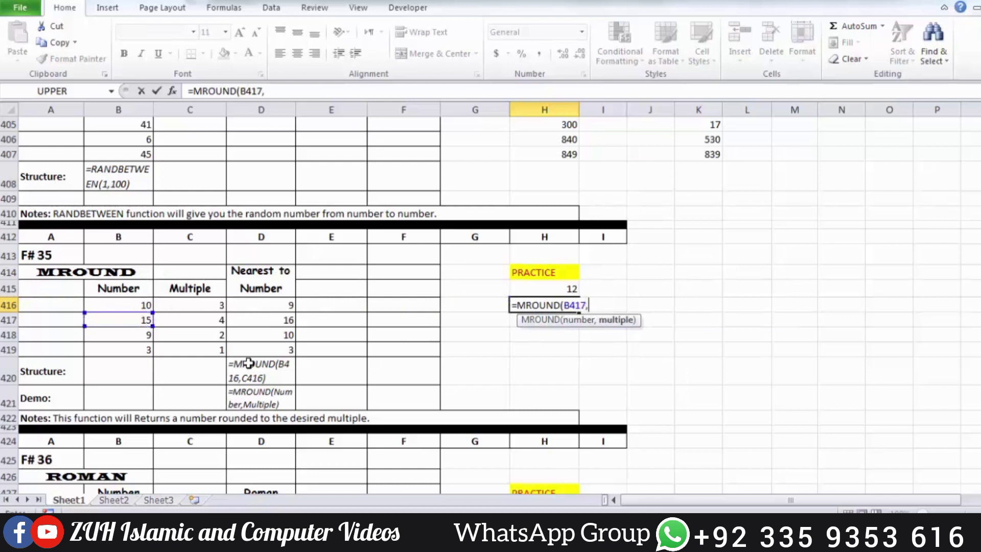
key(Left)
key(Left)
key(Left)
key(Left)
key(Down)
key(Left)
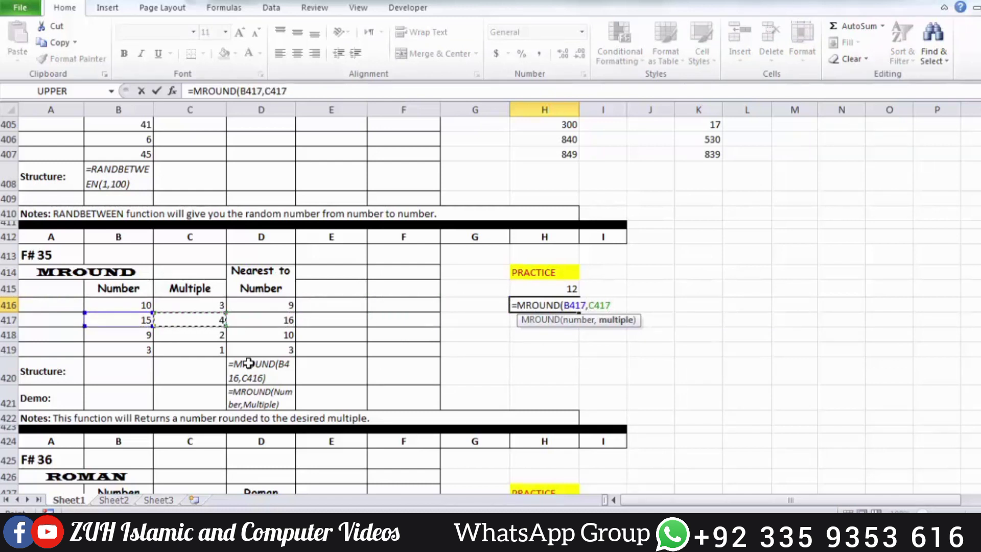
key(Return)
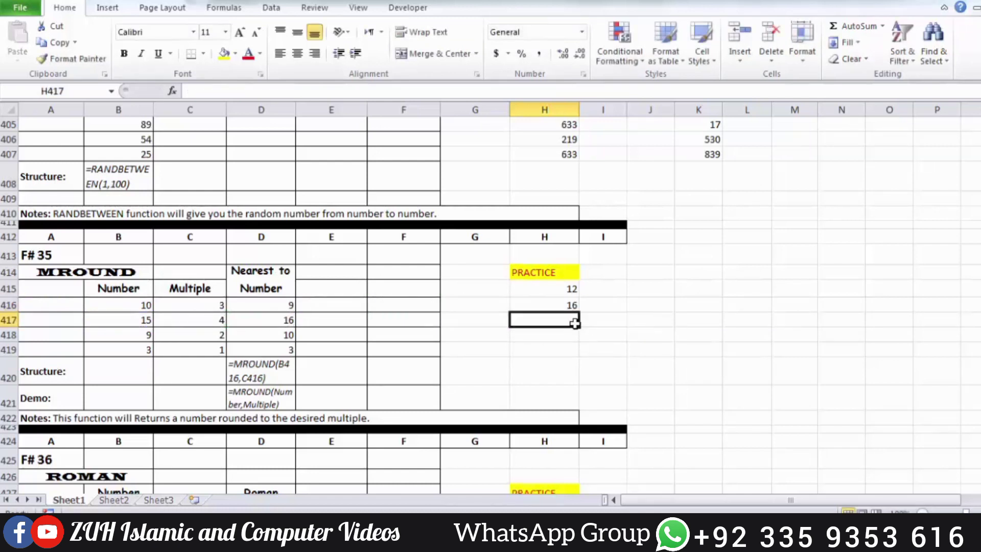
Fill the MROUND formula in H416 down through H419.
click(558, 308)
drag(558, 308, 559, 347)
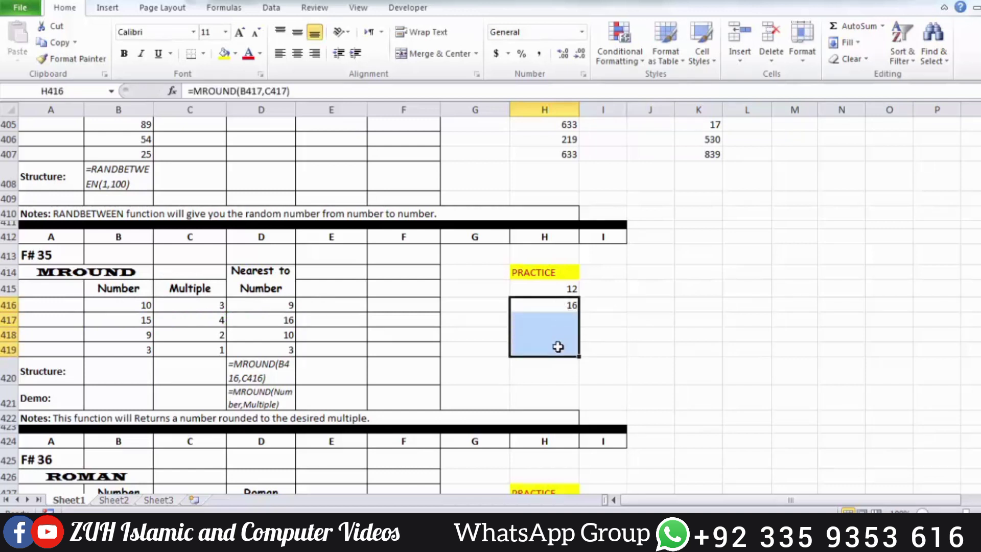
key(ctrl+d)
click(564, 323)
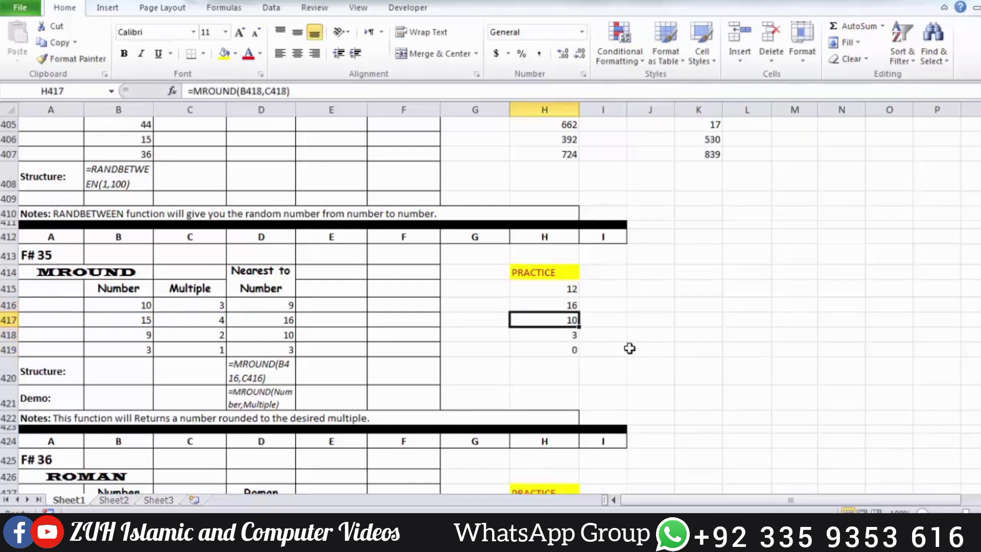
Inspect the formula copied into H419, which refers to the Structure row, and clear that cell.
key(Down)
key(Down)
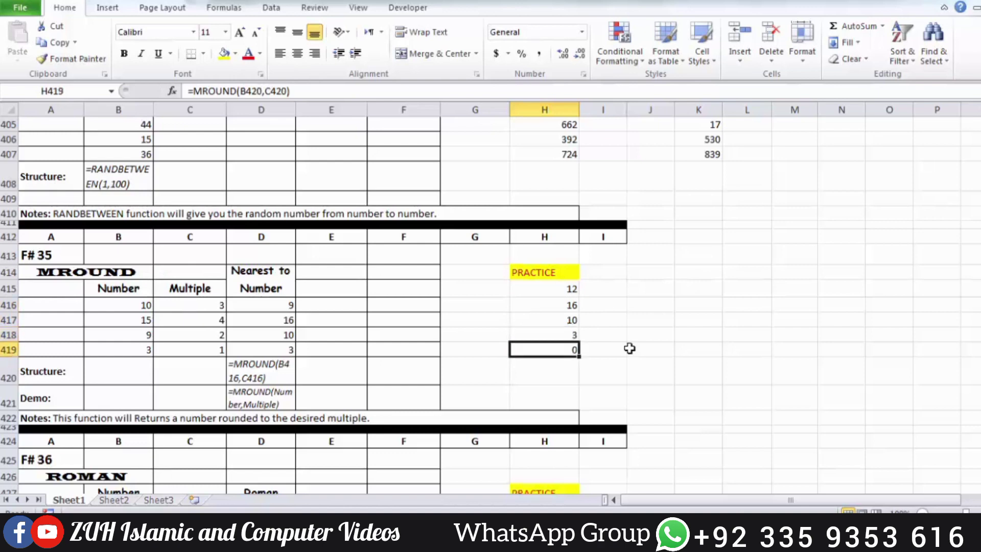
key(F2)
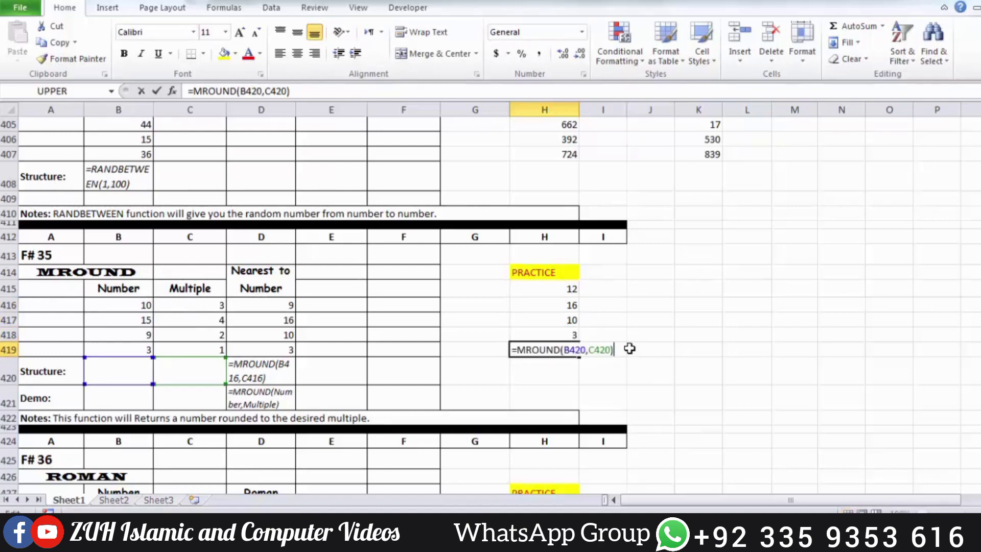
key(Escape)
key(Delete)
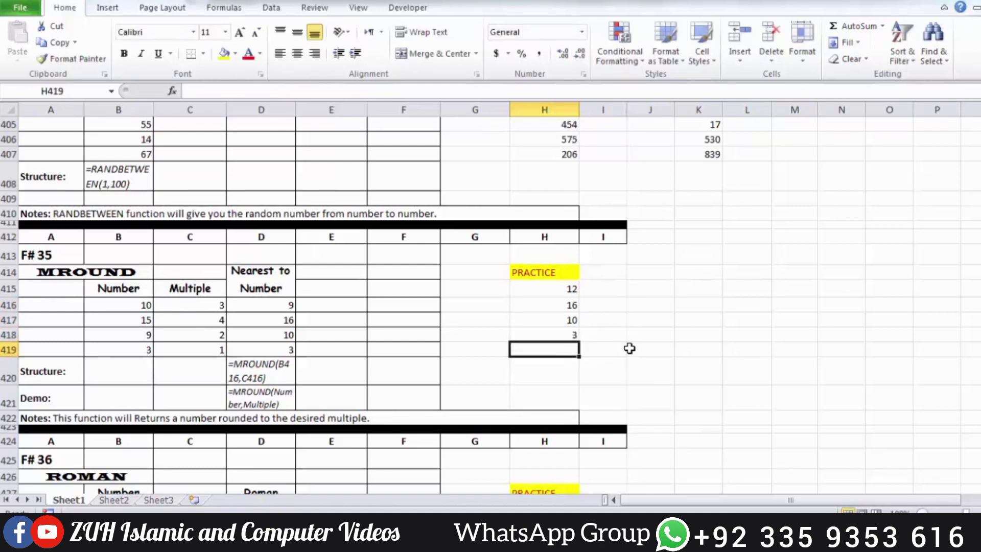
Enter =ROMAN(B428) in cell H428 under the ROMAN section's PRACTICE heading.
scroll(608, 346, down, 3)
scroll(547, 205, down, 1)
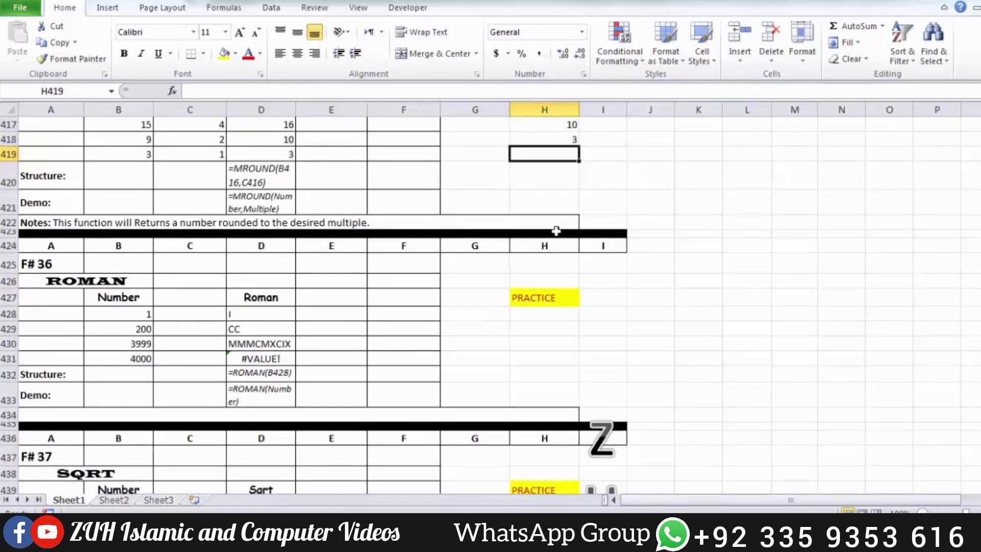
click(534, 312)
text(=rom)
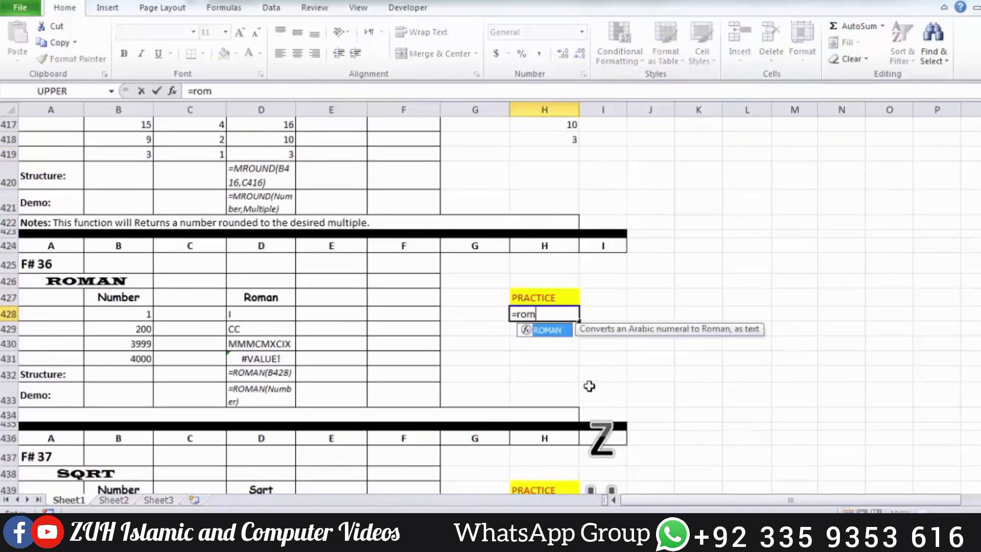
key(Tab)
click(143, 313)
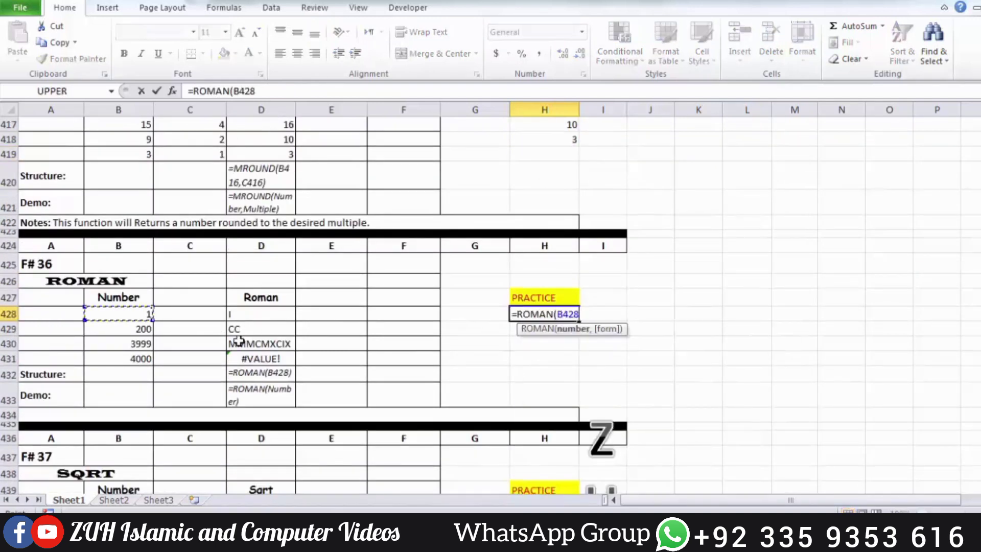
key(Return)
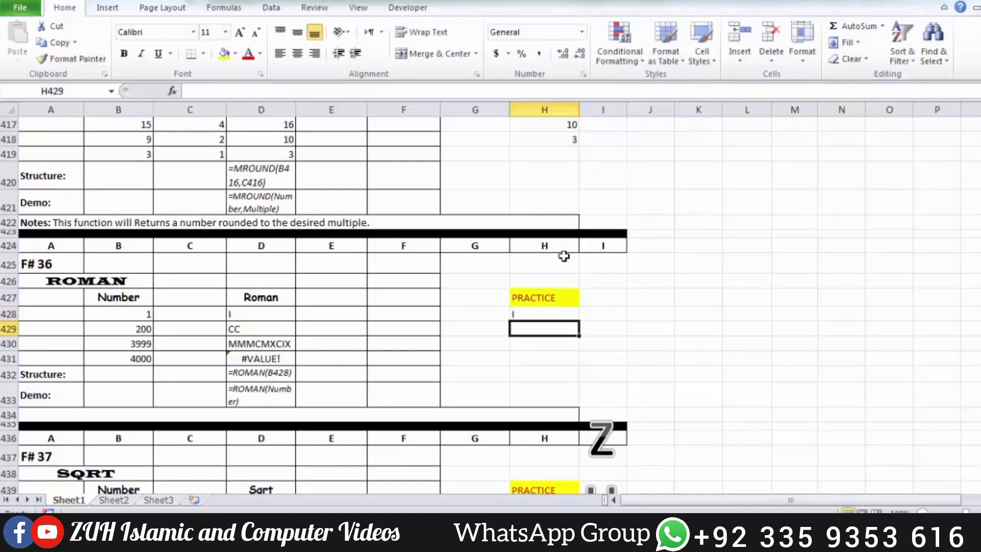
Fill the ROMAN formula from H428 down through H431 and select H431 to check its formula.
drag(530, 312, 532, 357)
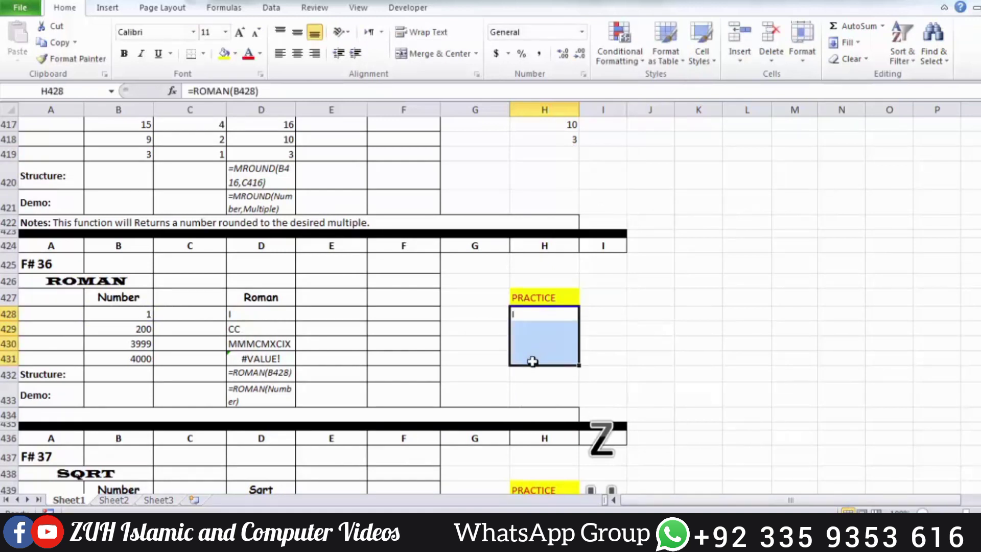
key(ctrl+d)
click(532, 356)
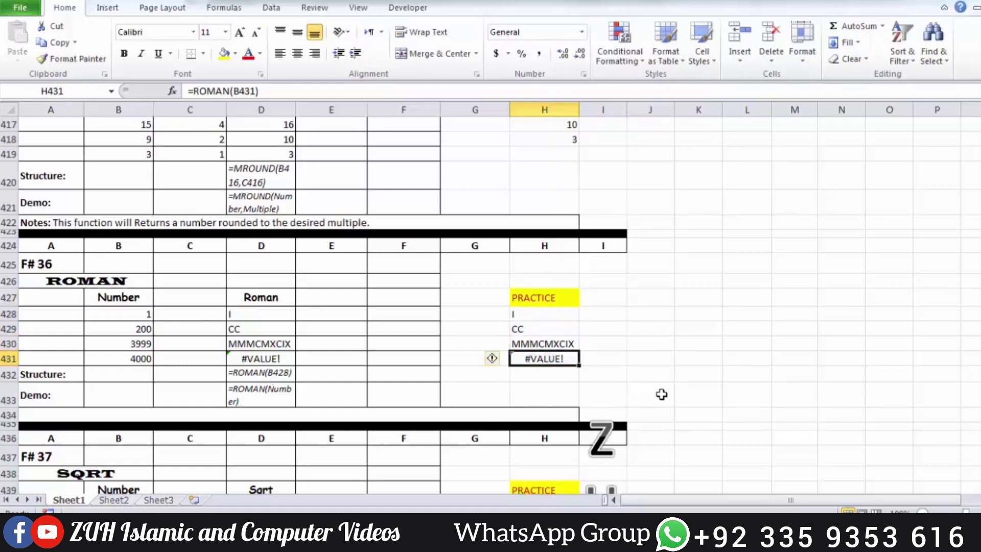
Enter =SQRT(B440) in cell H440 under the SQRT section's PRACTICE heading.
scroll(662, 394, down, 5)
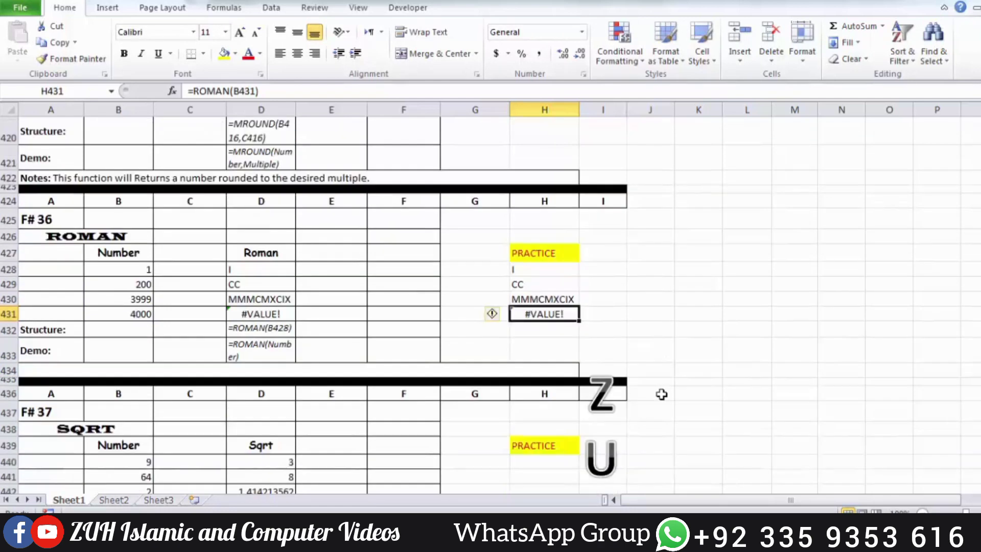
click(546, 257)
text(=sqrt)
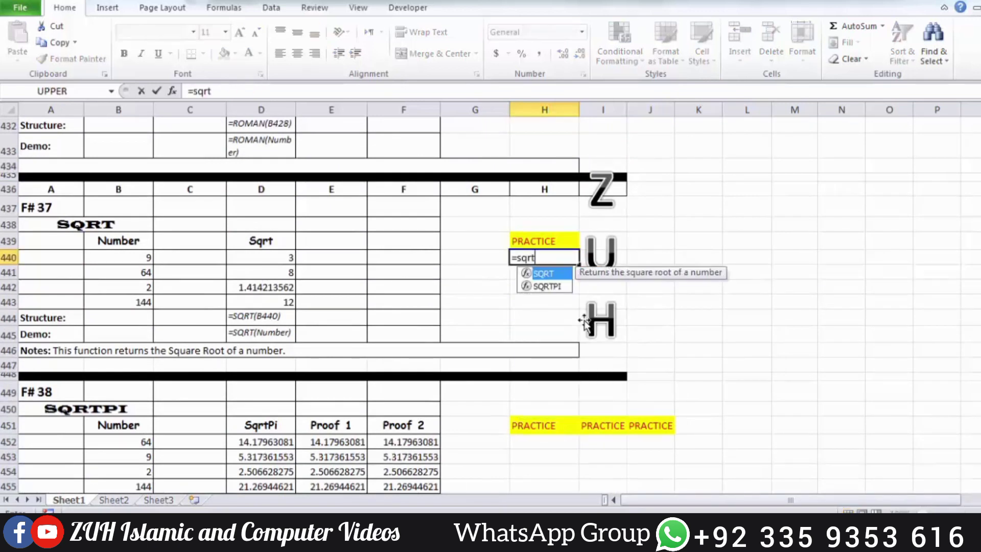
key(Tab)
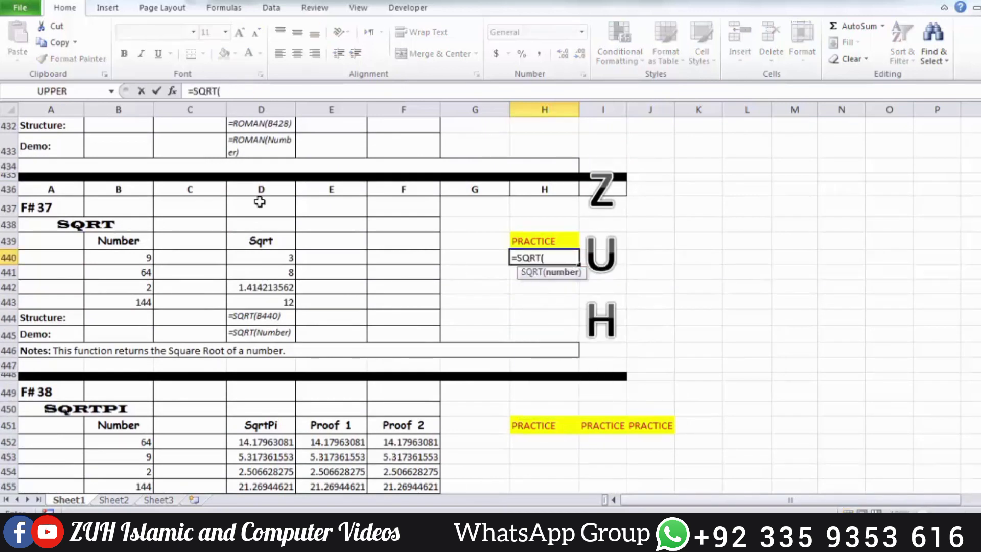
click(132, 262)
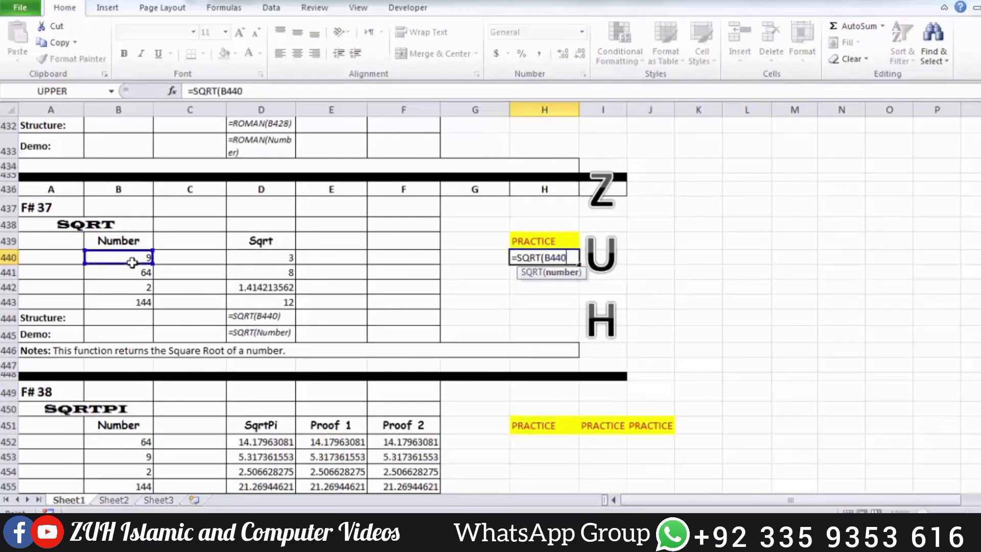
key(Return)
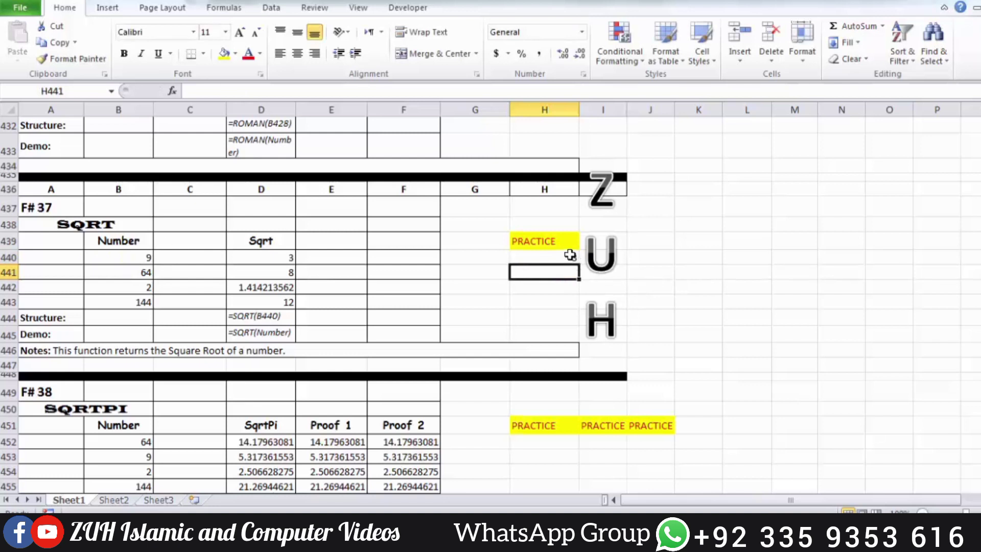
Fill the SQRT formula from H440 down through H443 and compare the practice cell in row 442 with the example.
drag(570, 255, 570, 297)
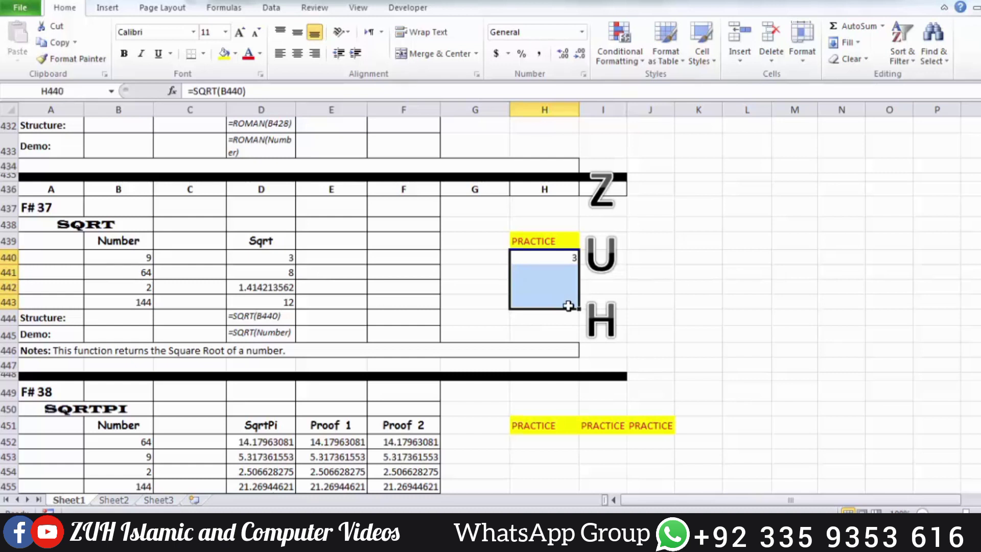
key(ctrl+d)
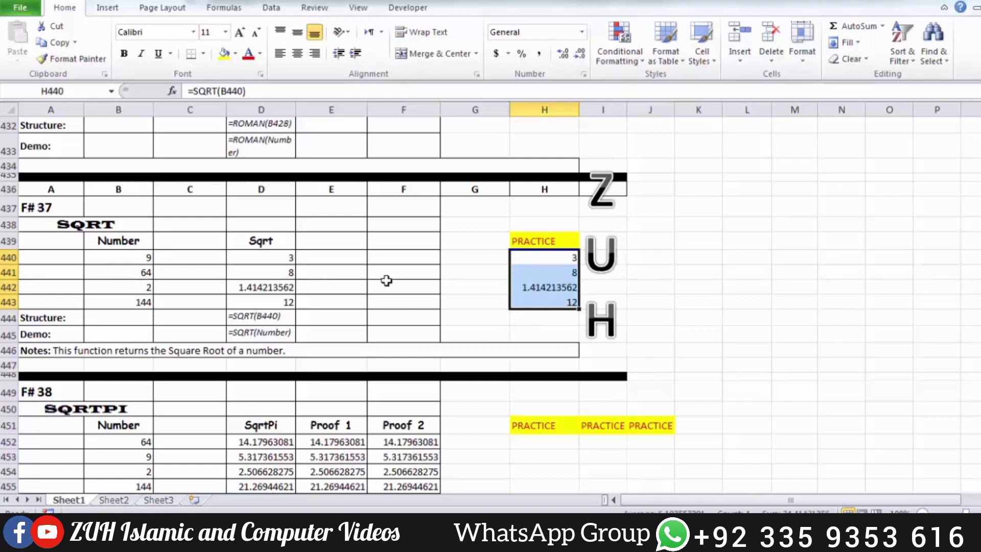
click(145, 286)
click(255, 288)
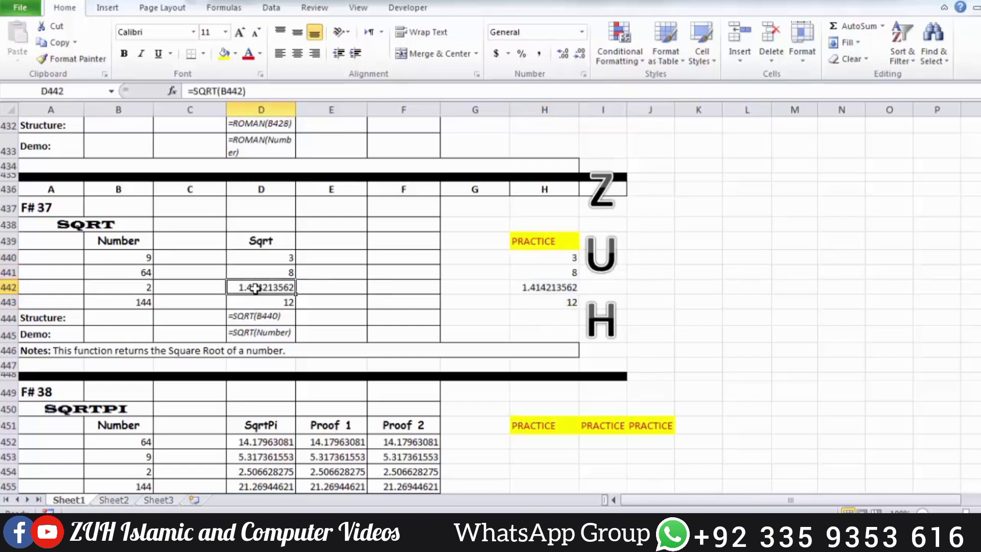
click(538, 285)
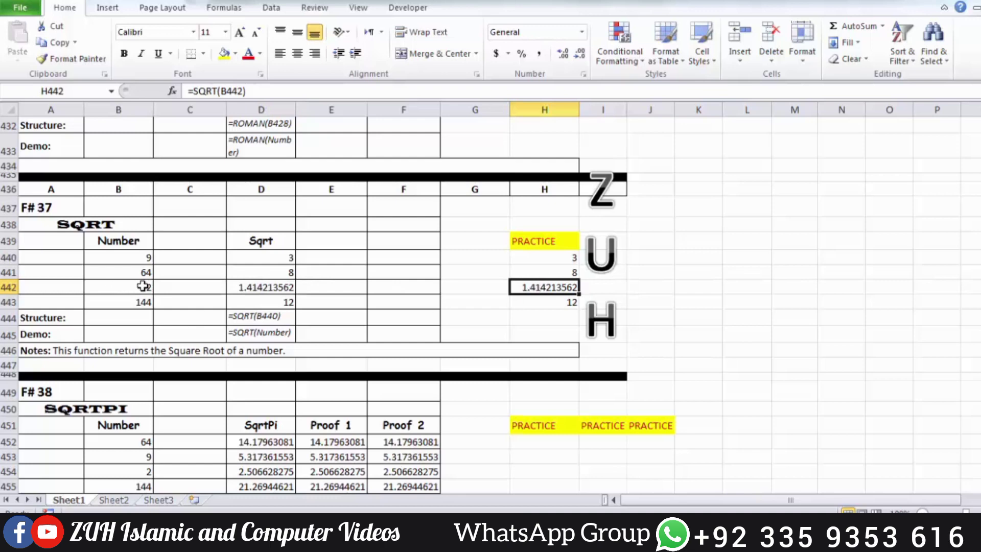
Enter =SQRTPI(B452) in cell H452 under the SQRTPI section's first PRACTICE heading.
scroll(578, 299, down, 4)
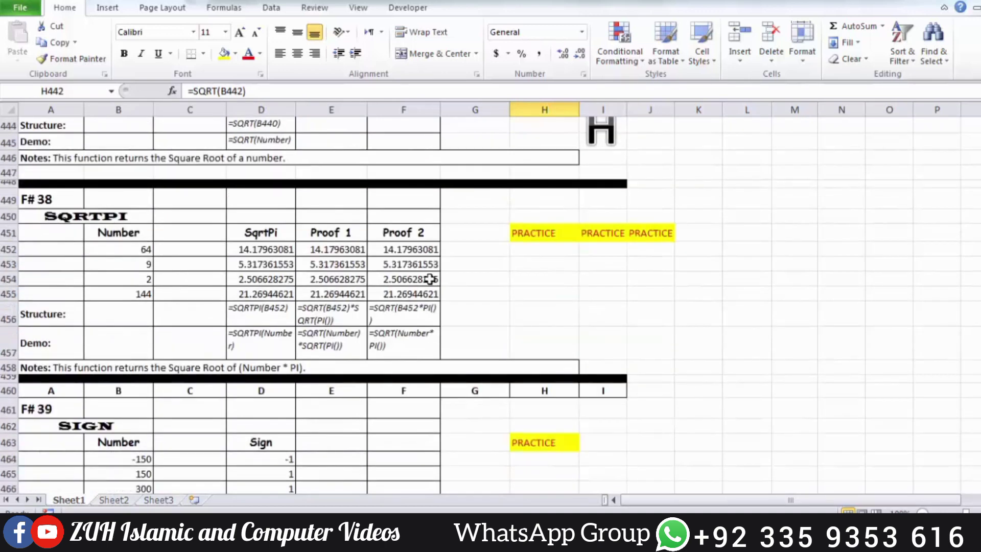
click(553, 249)
text(=sqrt)
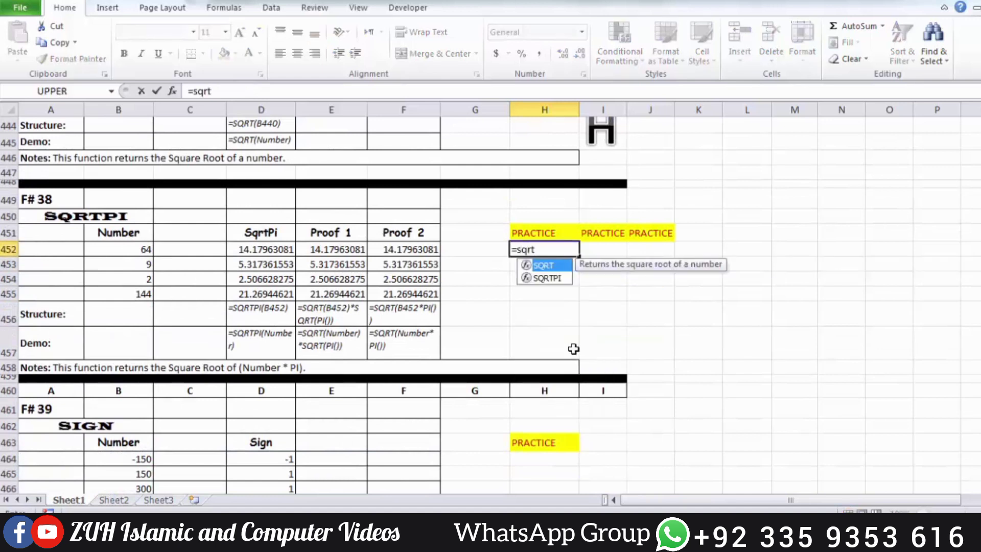
key(Down)
key(Tab)
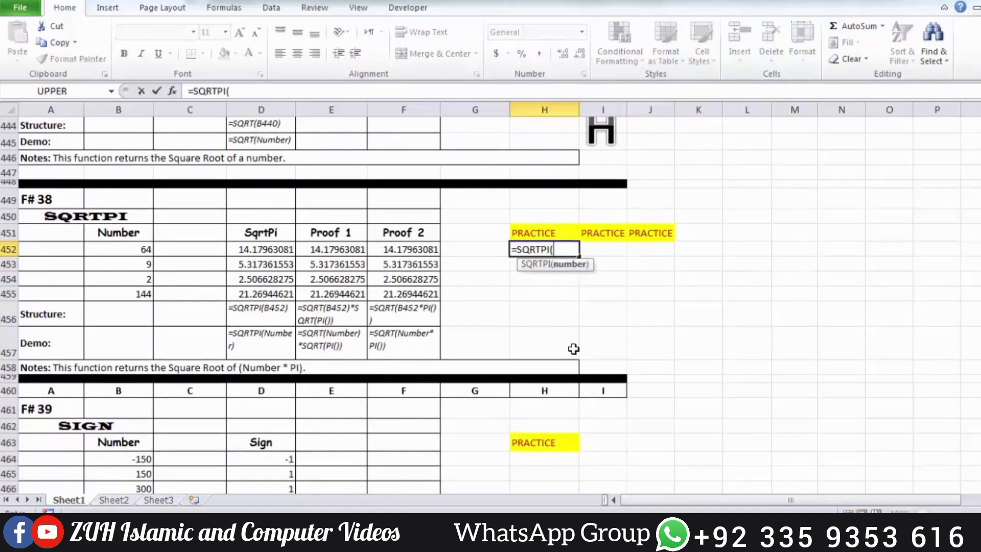
click(135, 248)
key(Return)
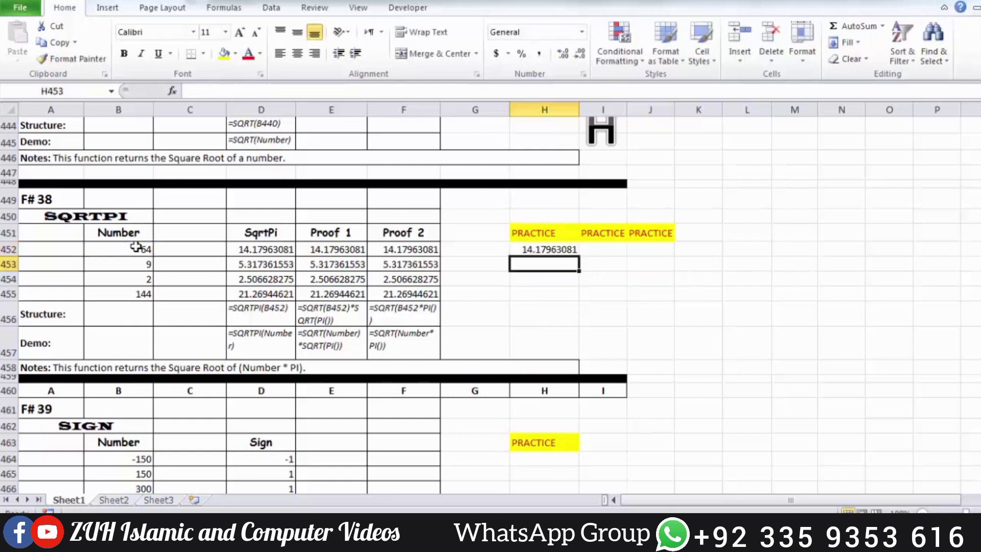
Enter the first proof formula =SQRT(B452)*SQRT(PI()) in cell I452 and compare it with the SQRTPI result in H452.
click(601, 247)
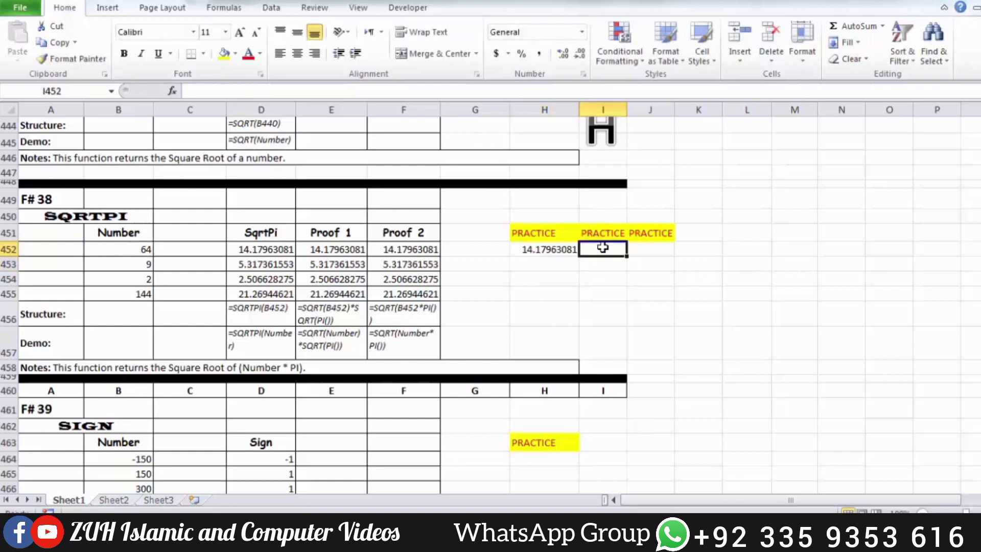
text(=sqr)
key(Tab)
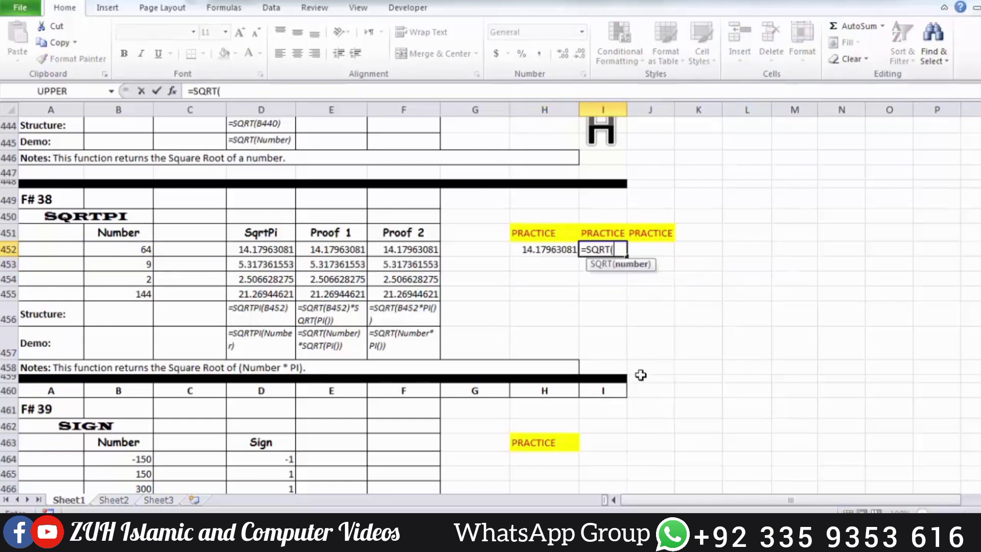
click(139, 250)
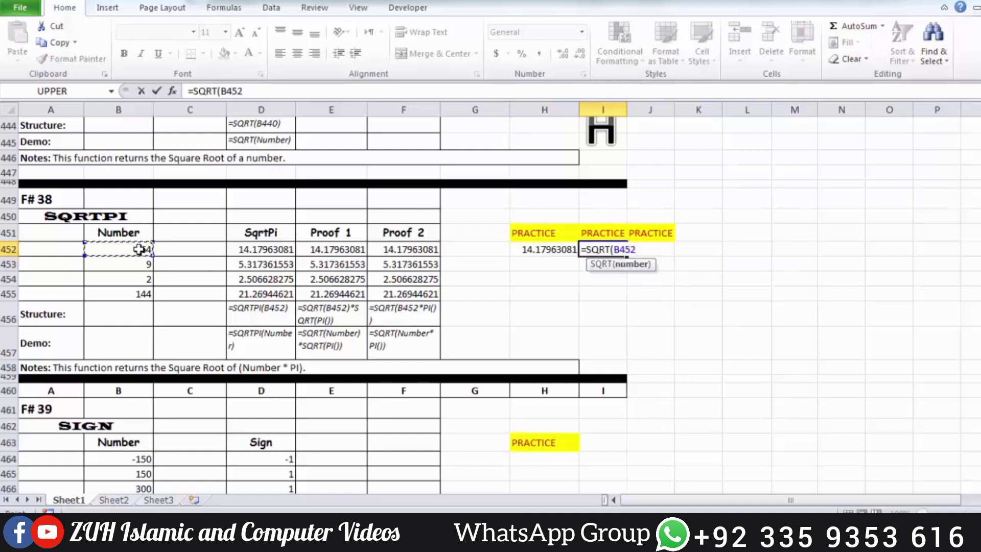
text()i)
key(BackSpace)
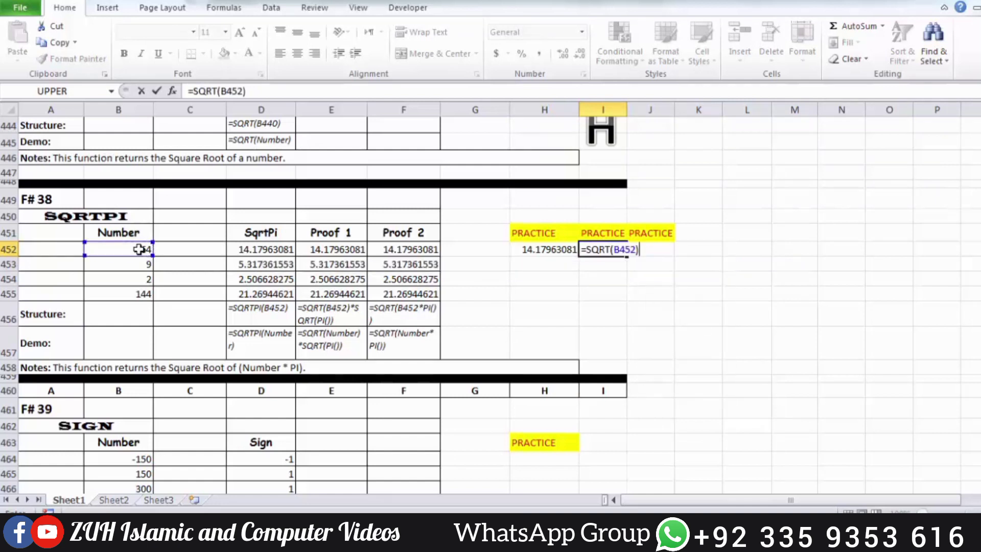
text(*sqrt)
key(Tab)
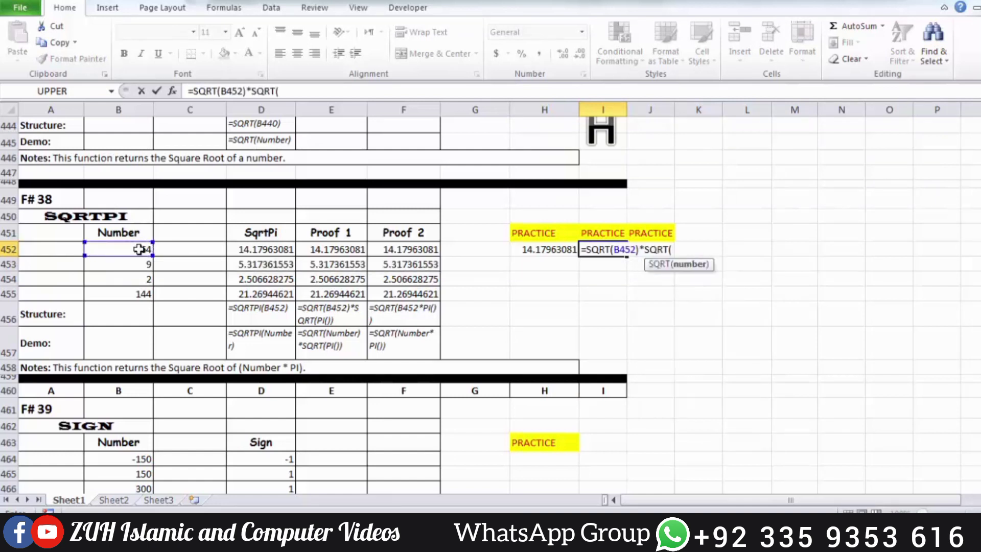
text(pi)
key(Tab)
text())
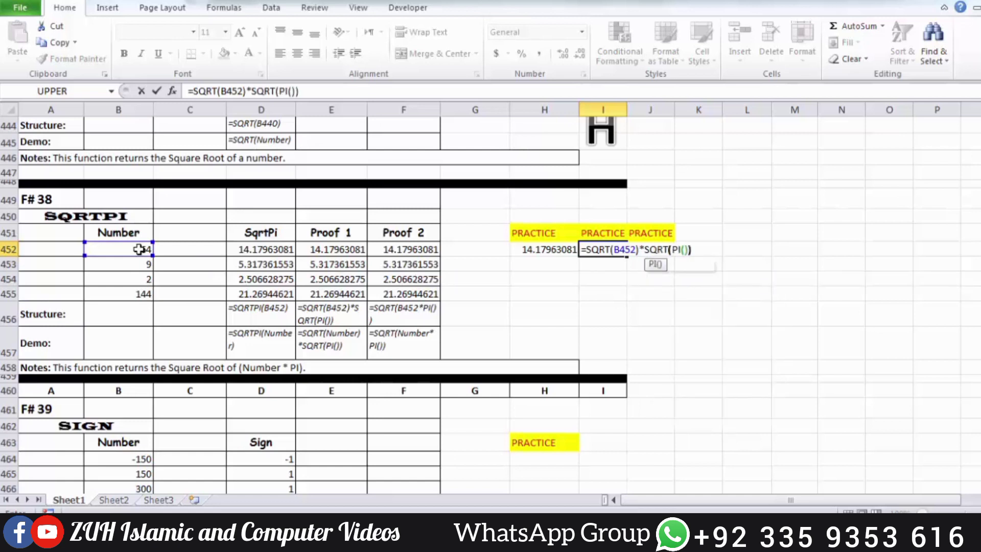
key(Return)
key(Up)
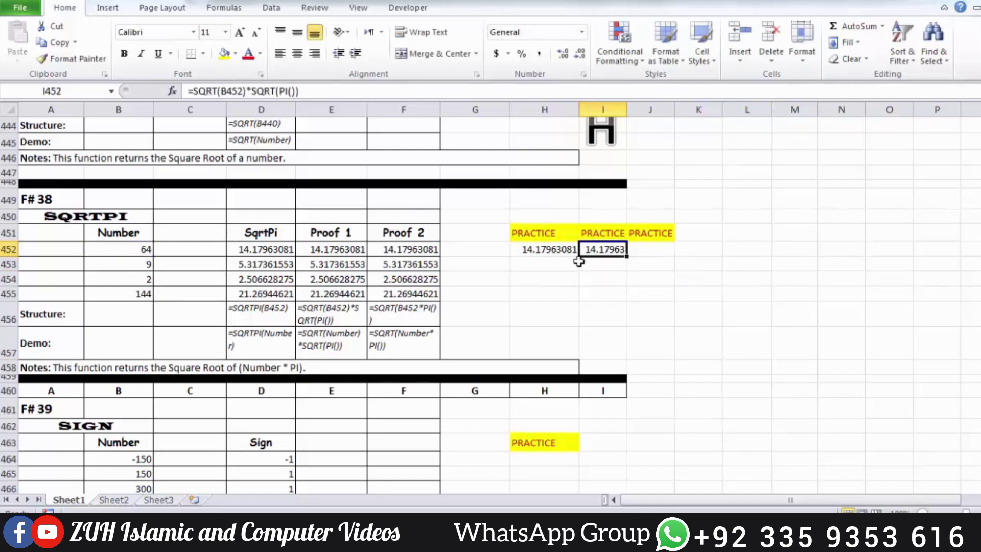
drag(574, 251, 616, 249)
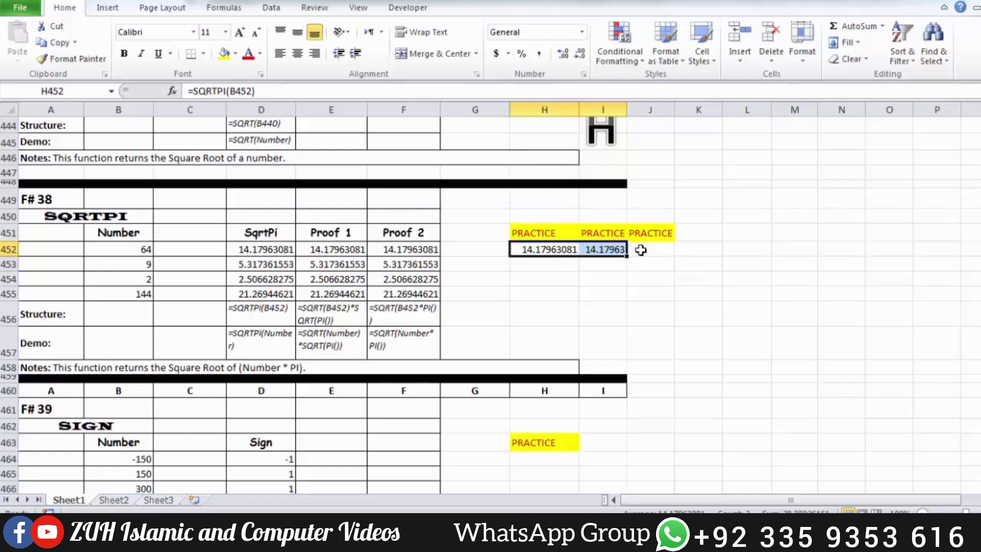
Enter the second proof formula =SQRT(B452*PI()) in cell J452 and compare it with the first proof in I452.
click(641, 245)
text(=SQRT()
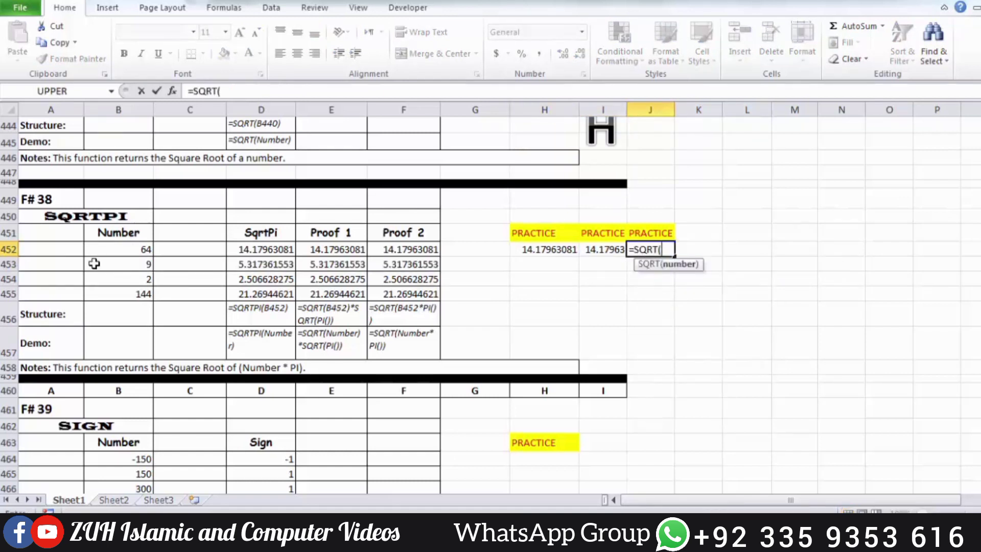
click(127, 248)
text(*)
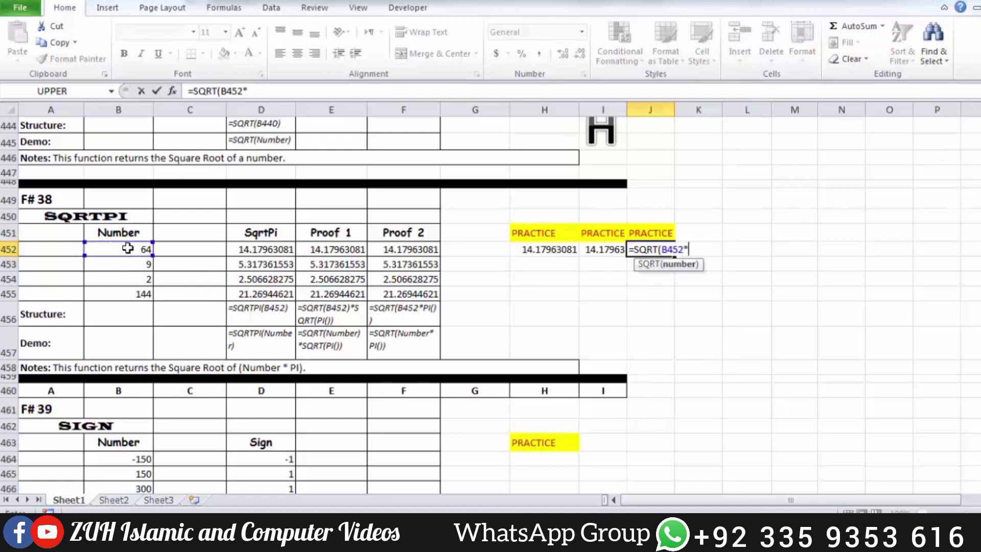
text(PI()))
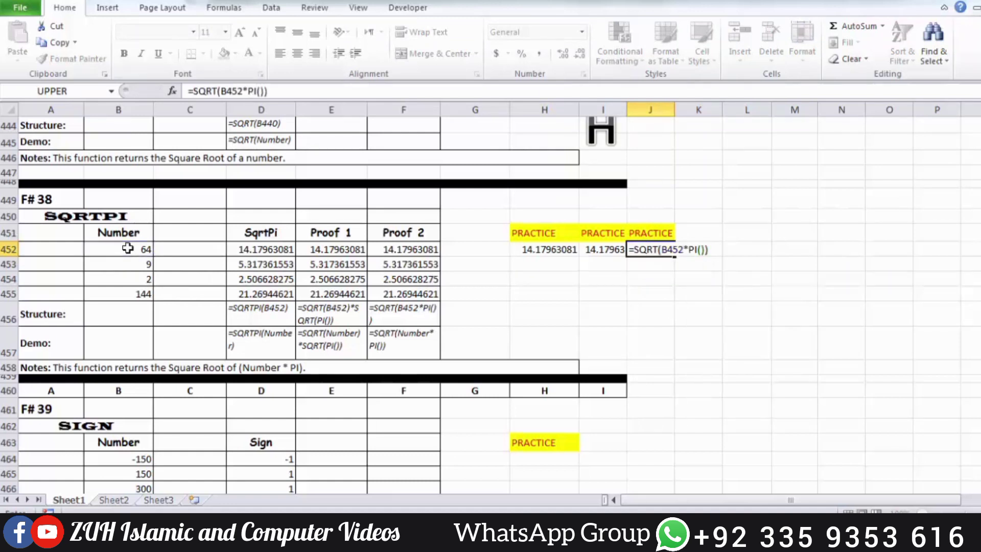
key(ctrl+Return)
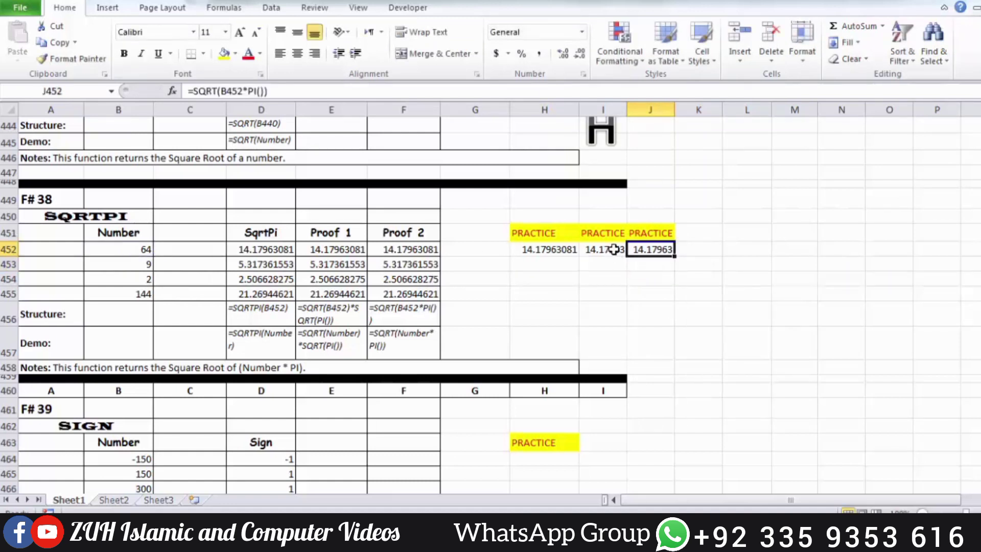
drag(613, 249, 639, 249)
scroll(639, 251, down, 4)
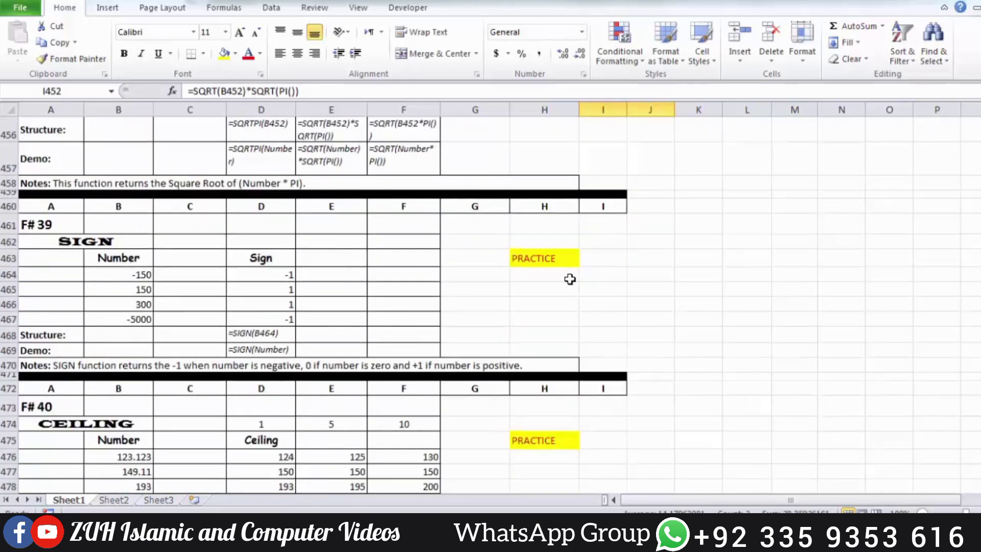
click(526, 274)
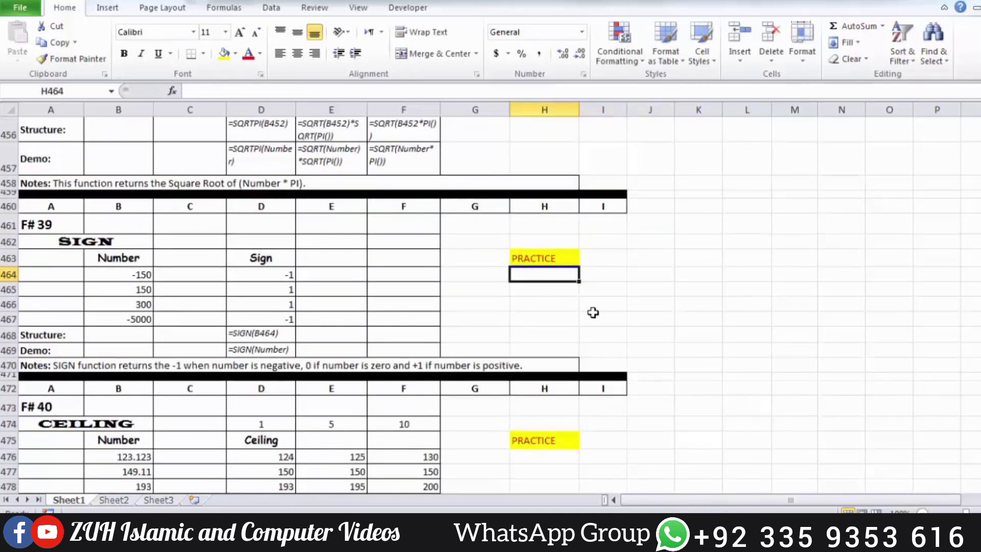
text(=sin)
key(Right)
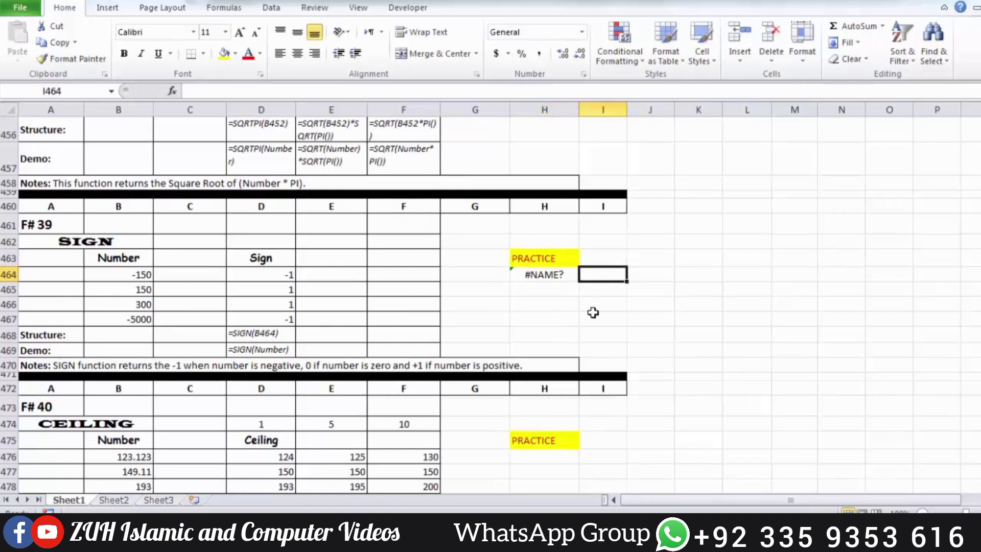
Enter =SIGN(B464) in cell H464 under the SIGN section's PRACTICE heading.
click(543, 275)
text(=sig)
key(Tab)
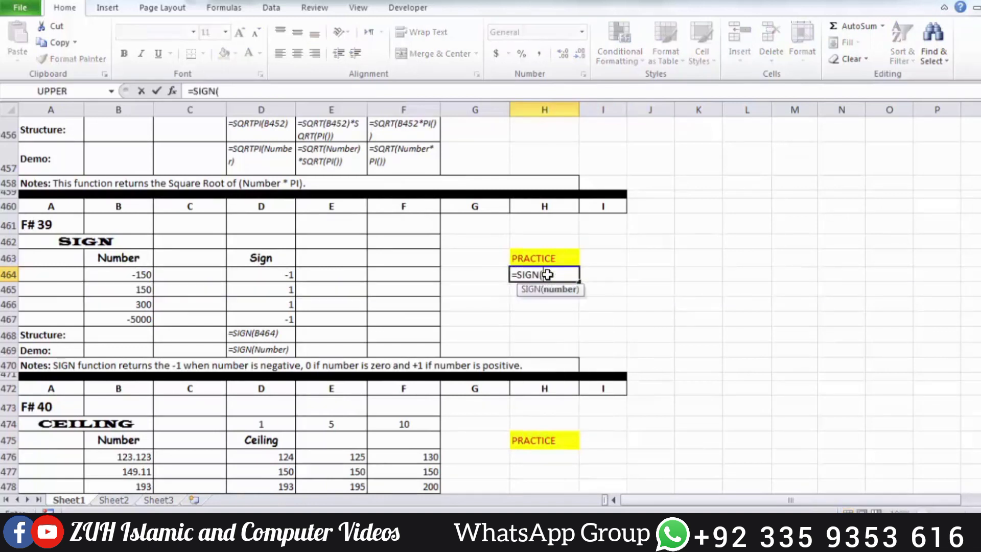
click(127, 272)
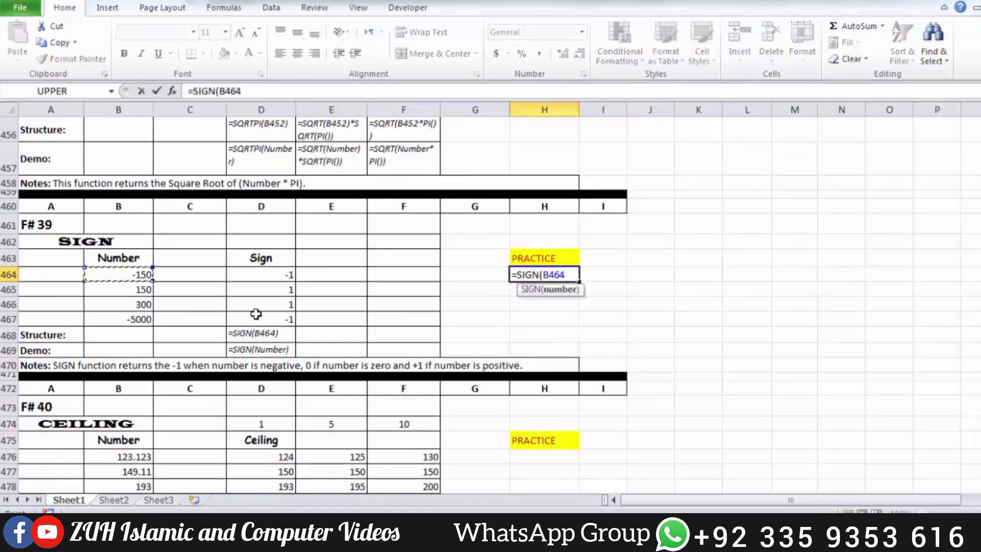
key(Return)
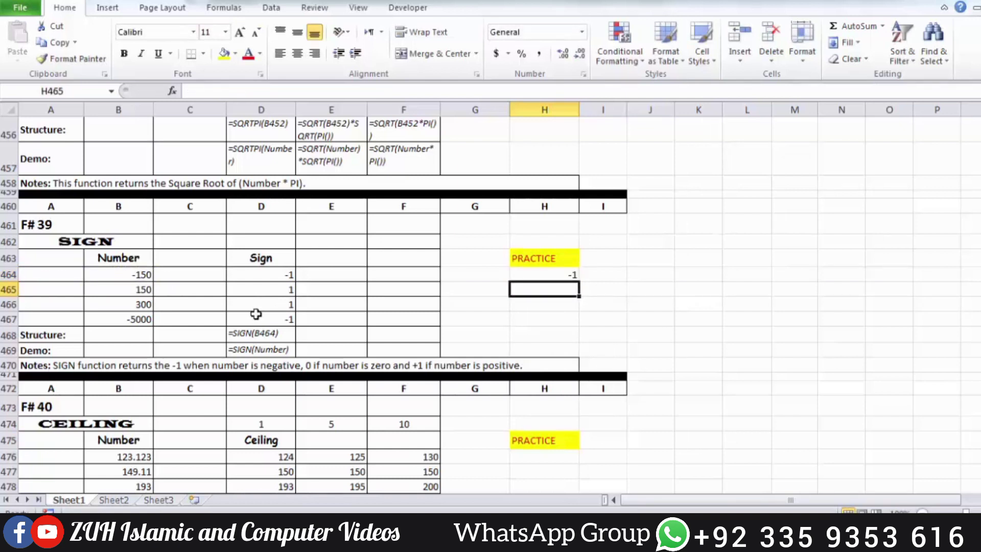
Fill the SIGN formula from H464 down through H467.
key(Up)
key(shift+Down)
key(shift+Down)
key(shift+Down)
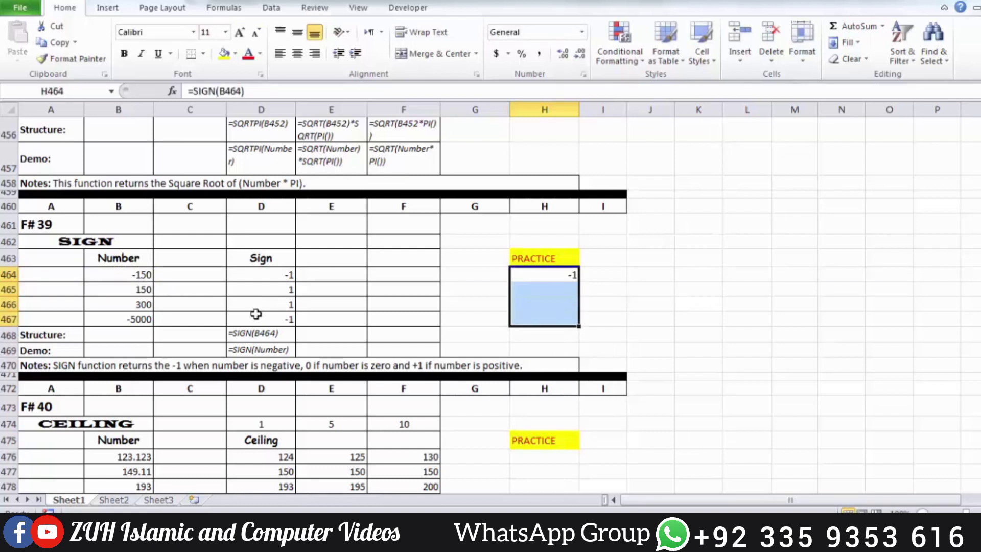
key(ctrl+d)
Set the number in B466 to 0 and check the SIGN practice result in H466.
click(136, 303)
text(0)
click(190, 311)
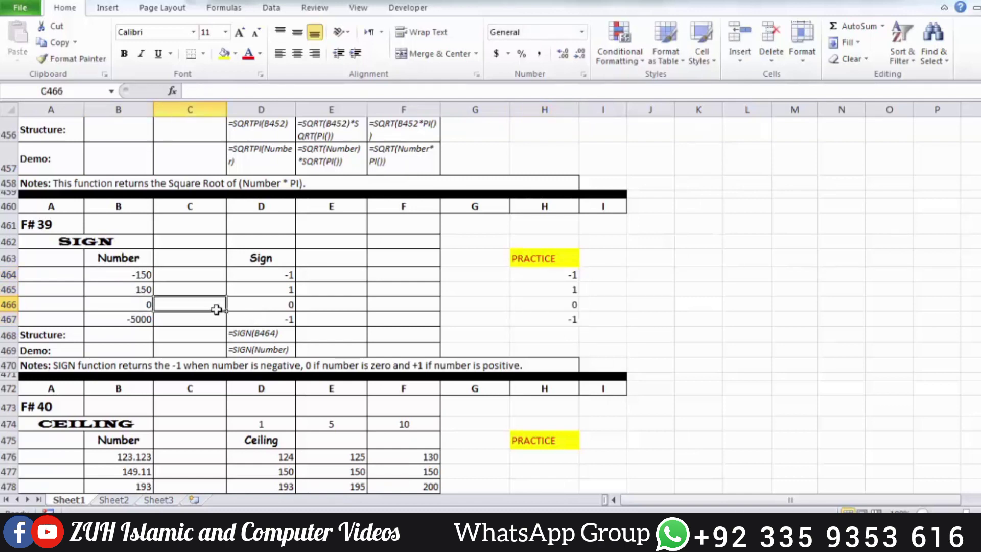
click(569, 306)
Enter =CEILING(B476,1) in cell H476 under the CEILING section's PRACTICE heading.
scroll(589, 307, down, 2)
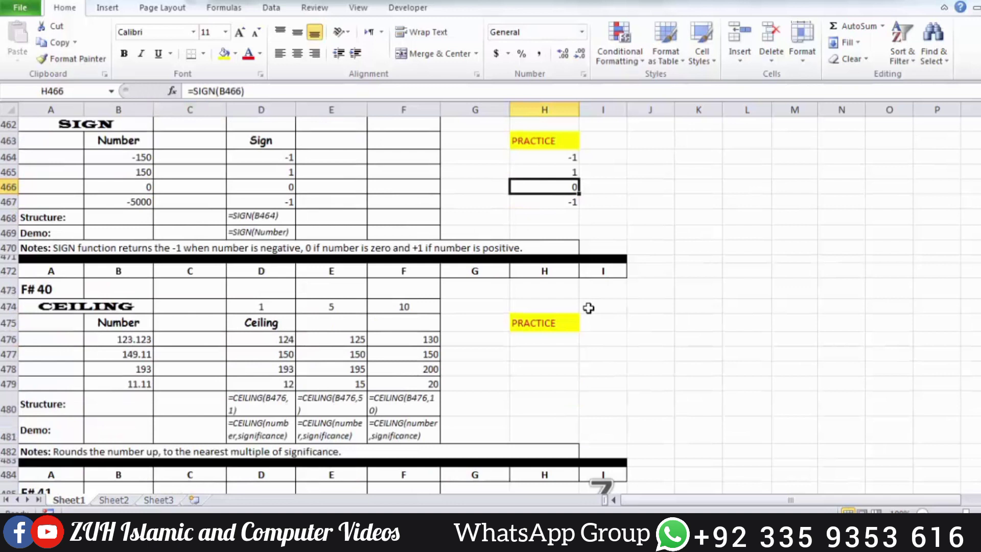
click(533, 342)
text(=ceil)
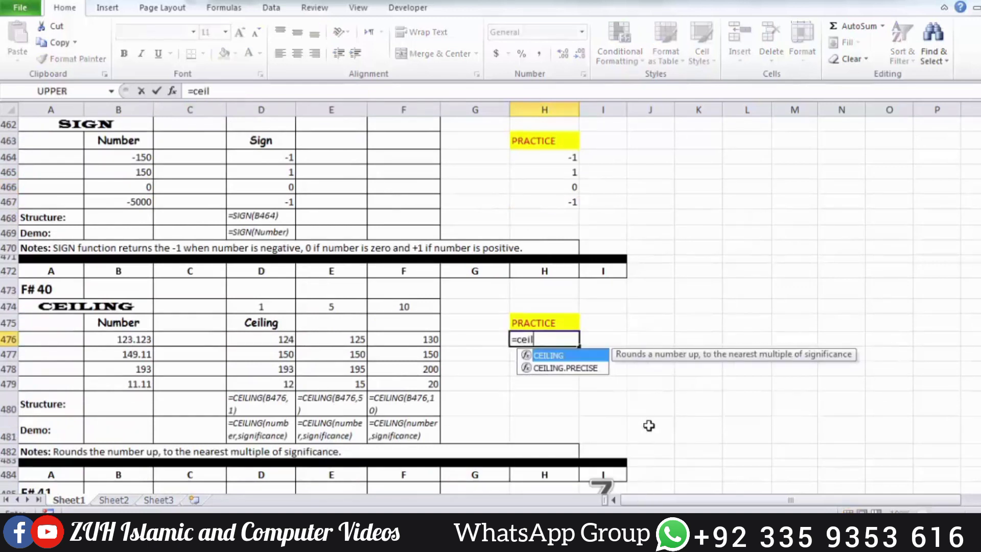
key(Tab)
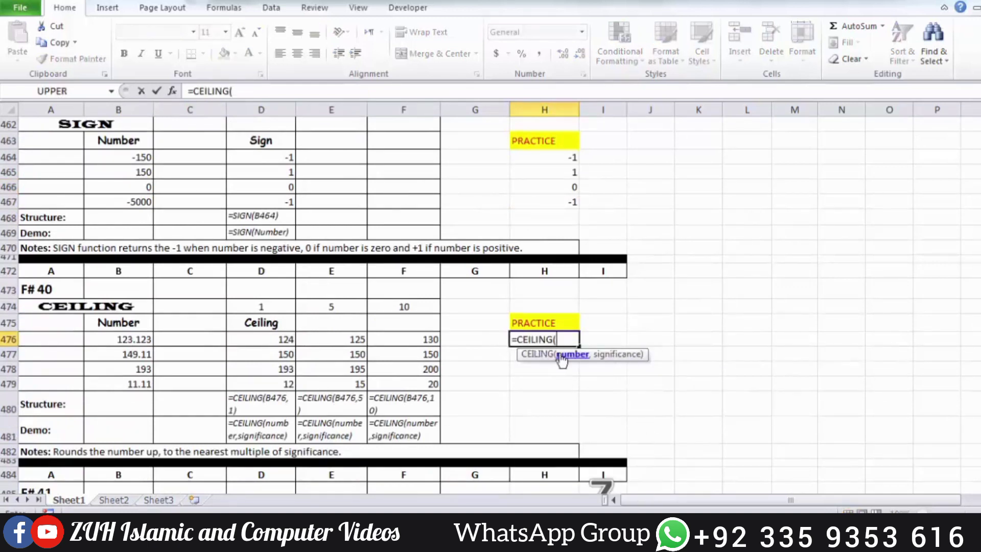
click(131, 338)
text(,)
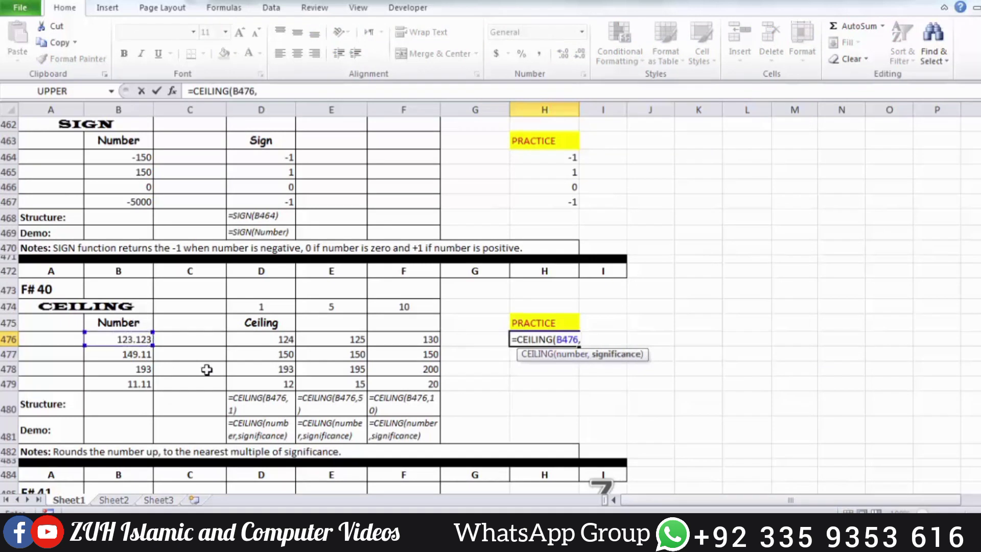
text(1))
key(Return)
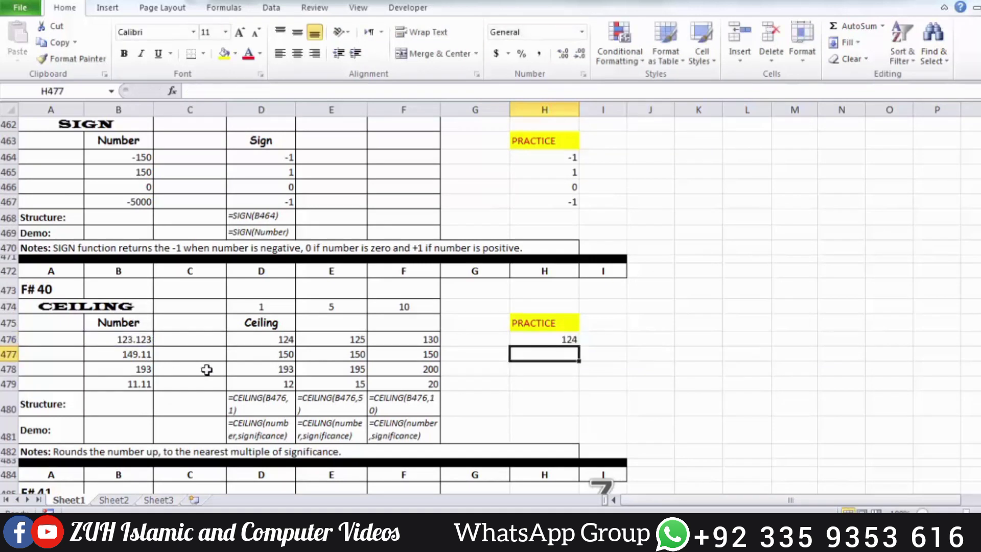
Fill the CEILING formula with significance 1 from H476 down through H479.
key(Up)
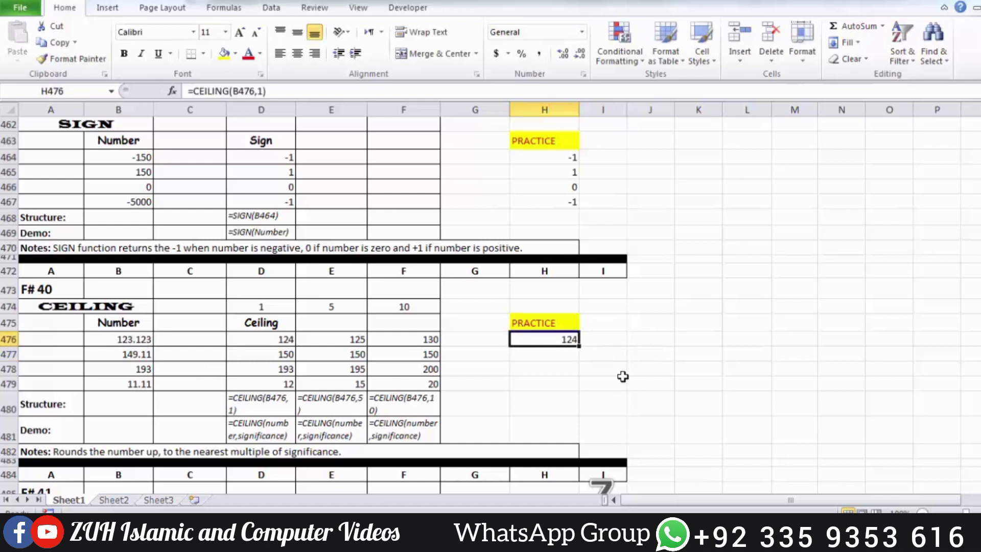
drag(565, 339, 558, 382)
key(ctrl+d)
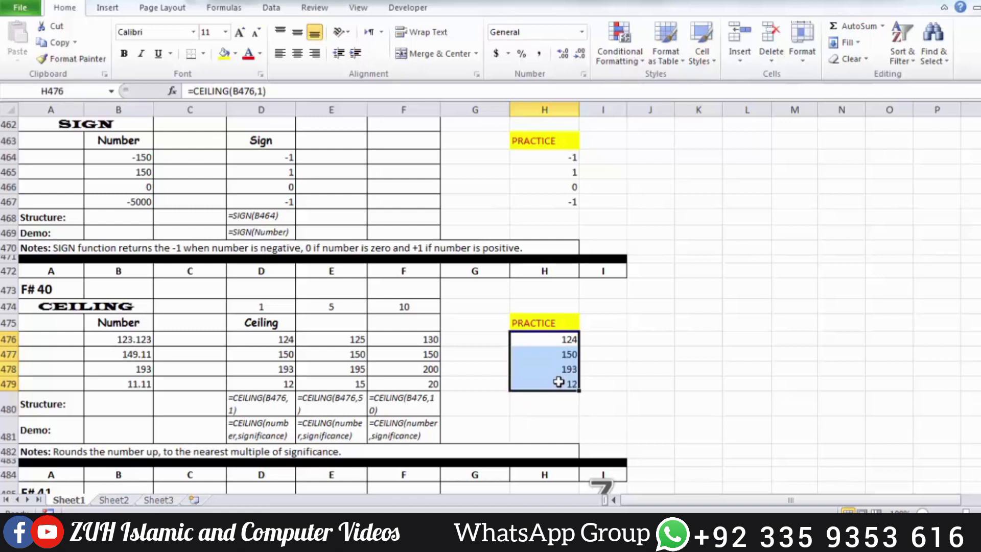
Copy the CEILING section's PRACTICE heading from H475 into I475 and J475.
click(568, 324)
key(ctrl+c)
key(Right)
key(ctrl+v)
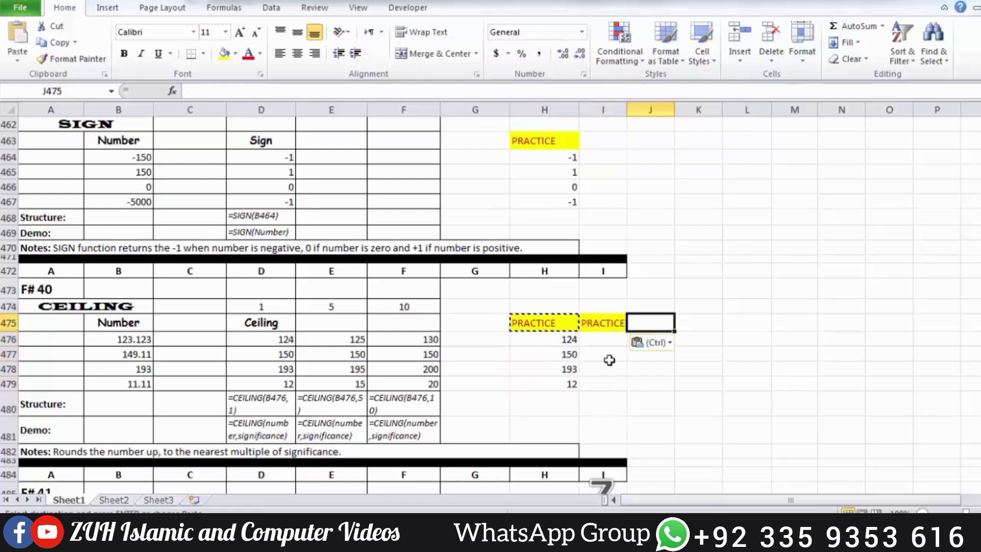
key(Right)
key(ctrl+v)
Enter =CEILING(B476,5) in cell I476 and fill it down through I479.
click(605, 340)
text(=ceil)
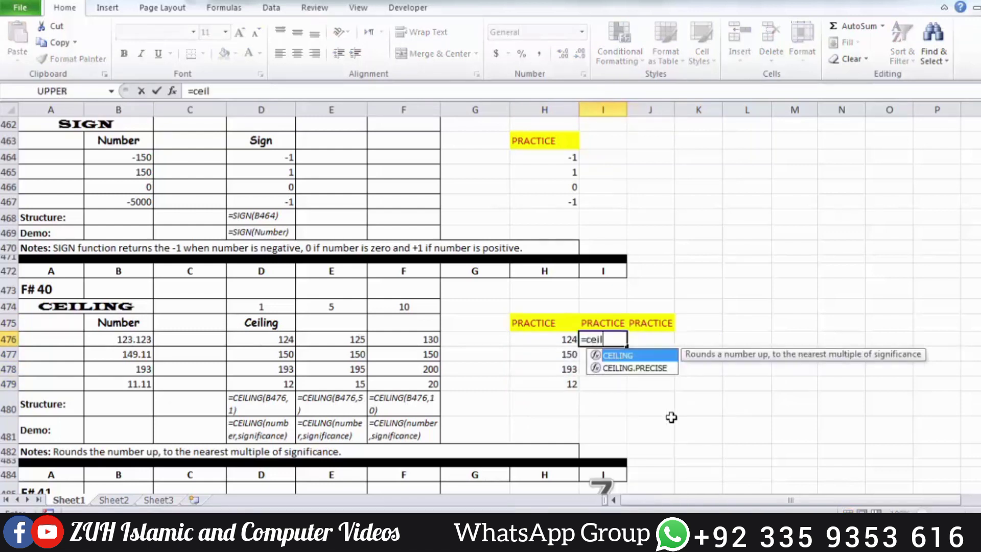
key(Tab)
click(130, 332)
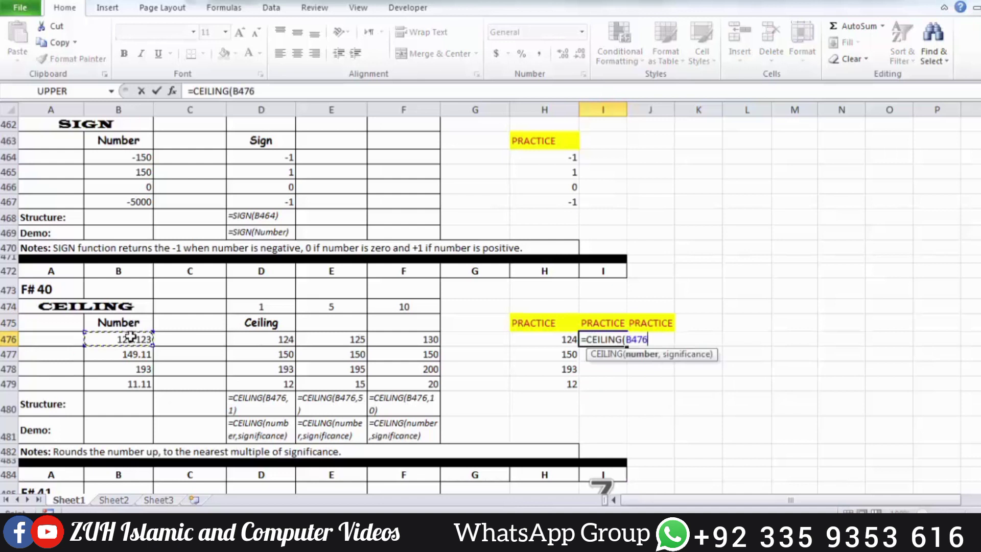
text(,5))
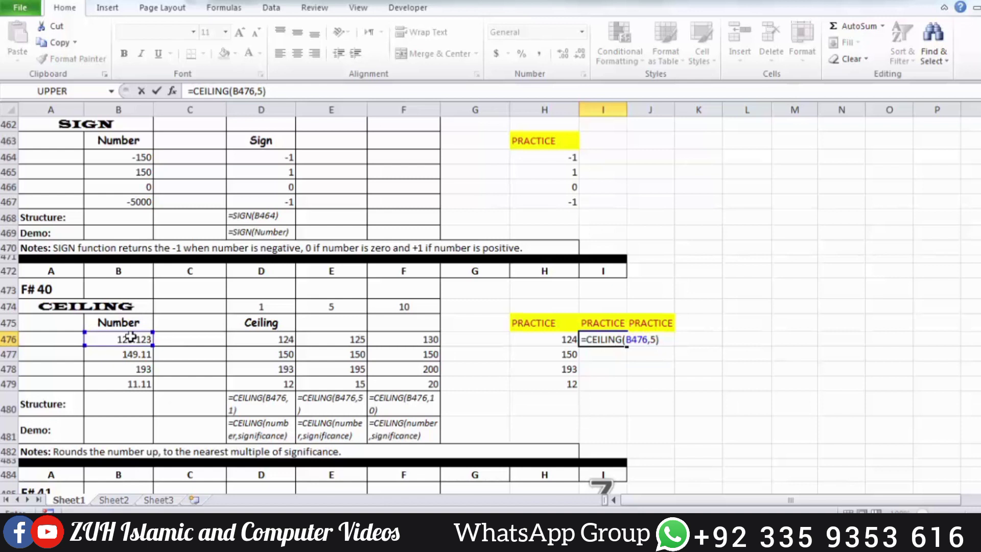
key(Return)
drag(613, 339, 609, 381)
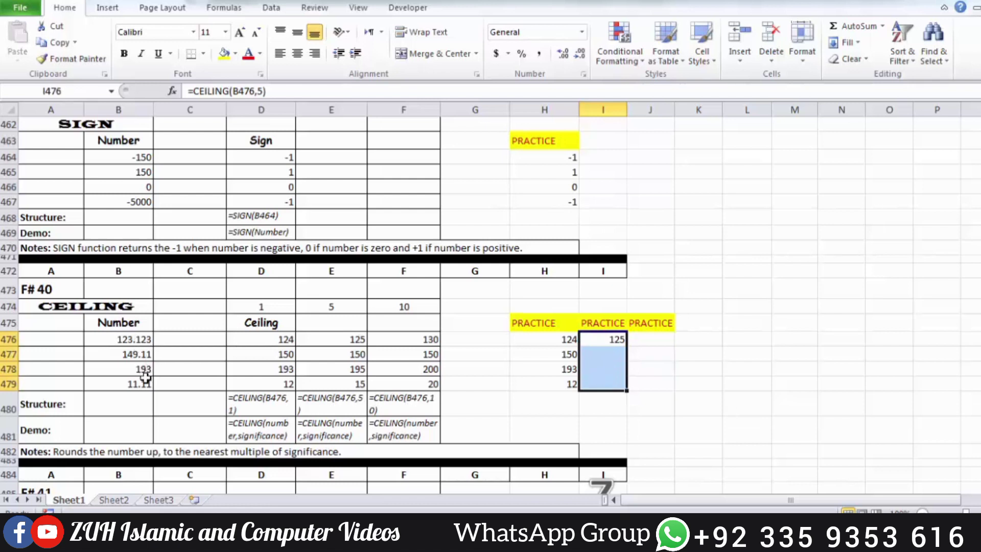
key(ctrl+d)
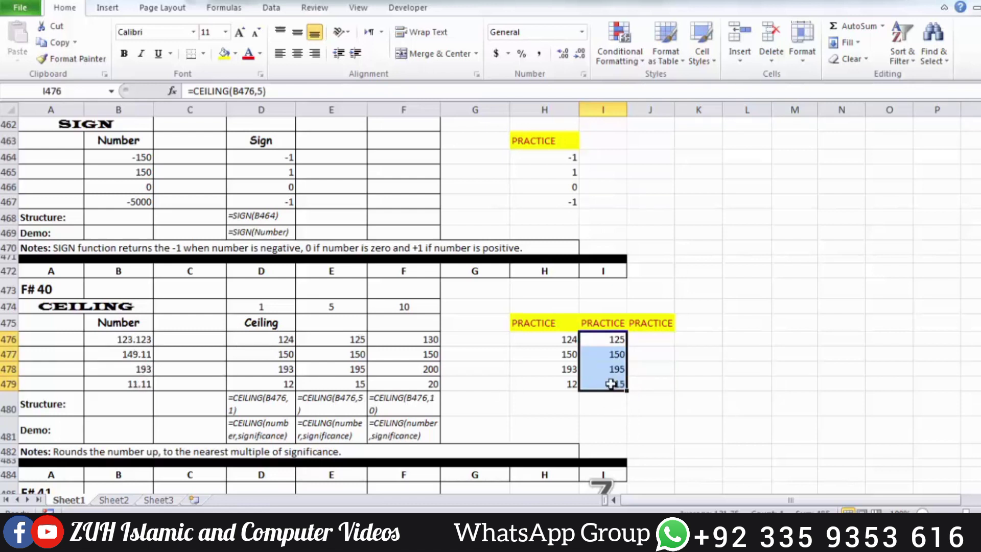
Enter =CEILING(B476,100) in cell J476 under the third PRACTICE heading.
click(640, 339)
text(=cei)
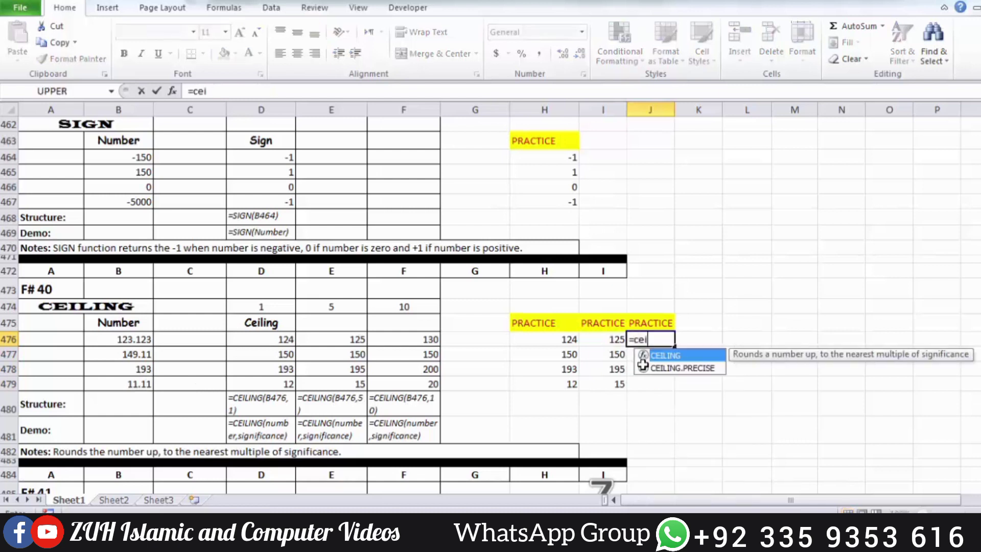
key(Tab)
click(148, 339)
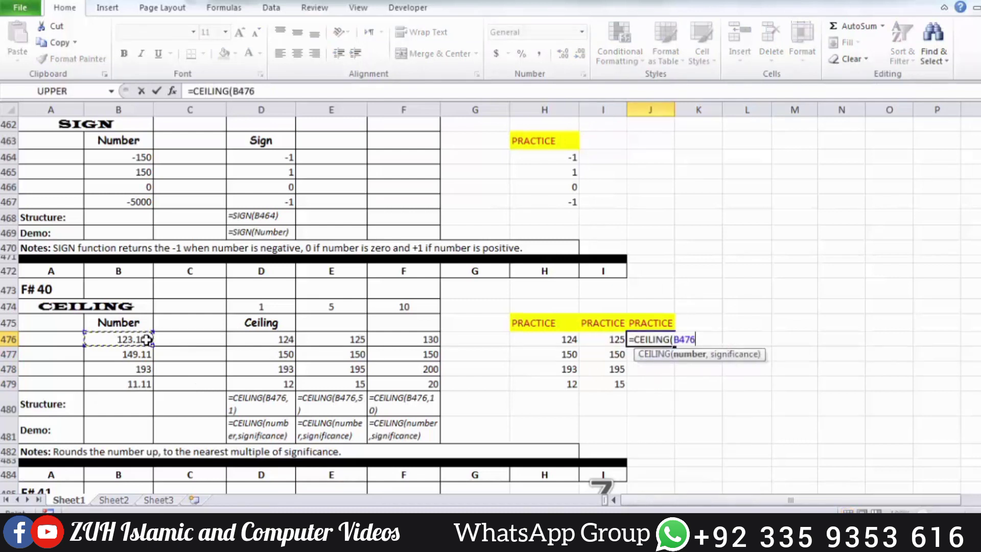
text(,10)
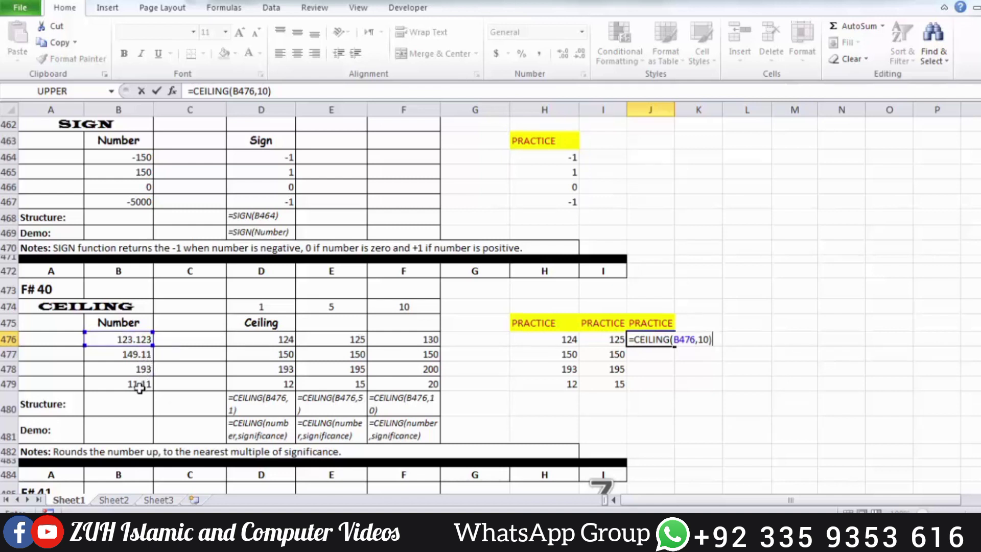
key(BackSpace)
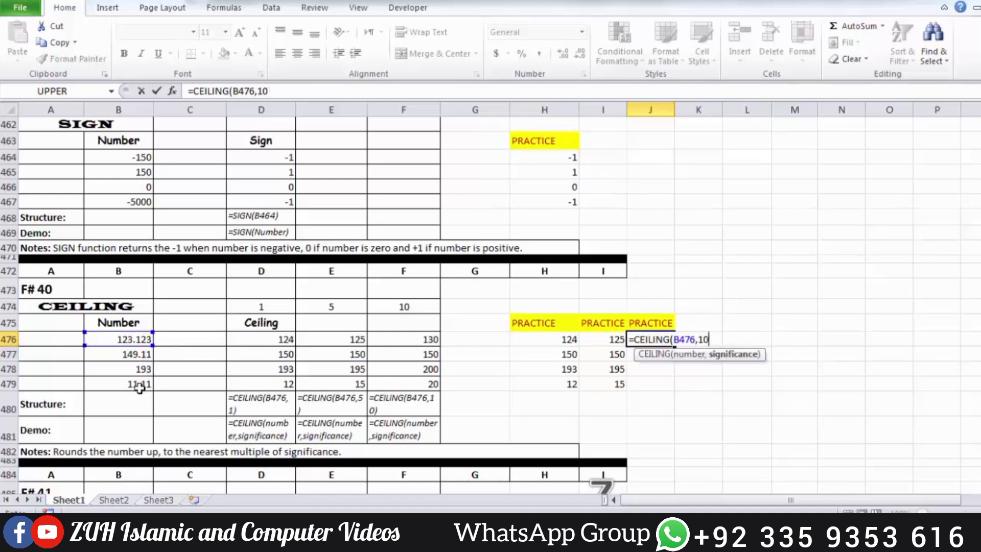
text(0)
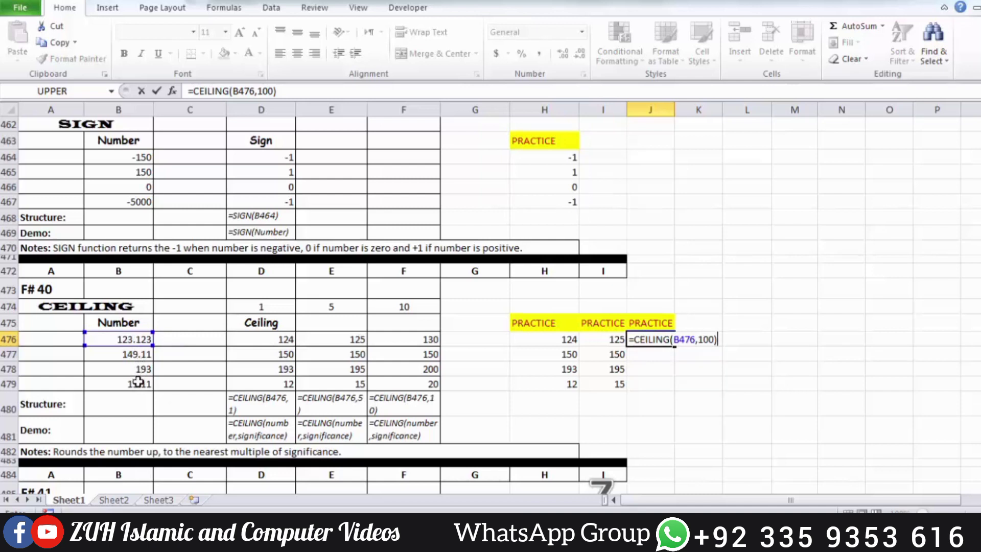
key(ctrl+Return)
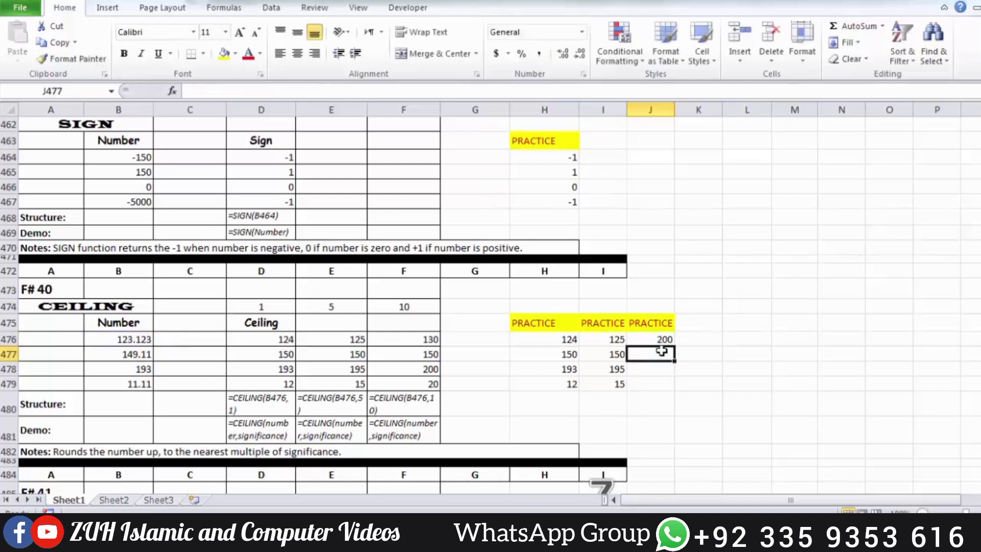
Fill the CEILING formula with significance 100 from J476 down through J479 and check the results.
drag(653, 340, 657, 385)
key(ctrl+d)
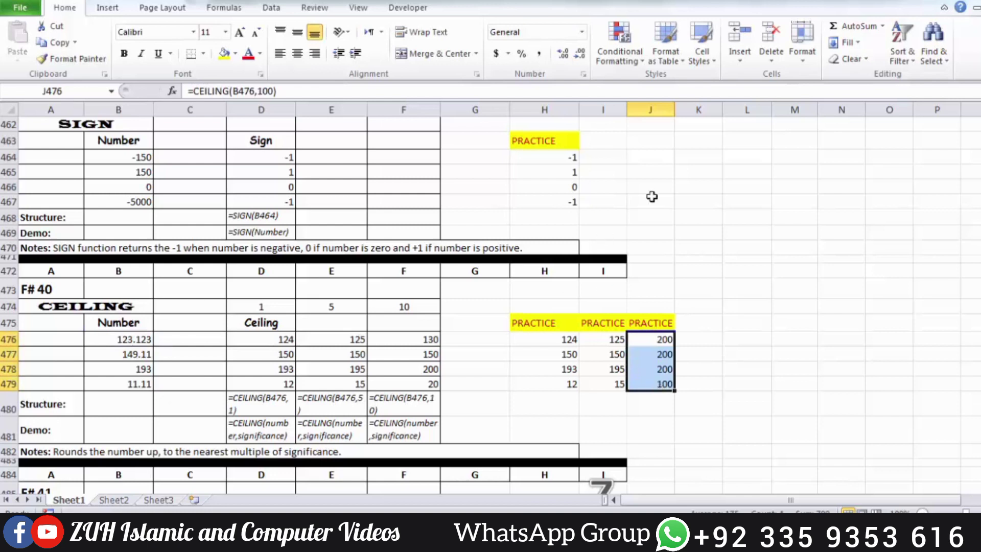
drag(667, 342, 683, 382)
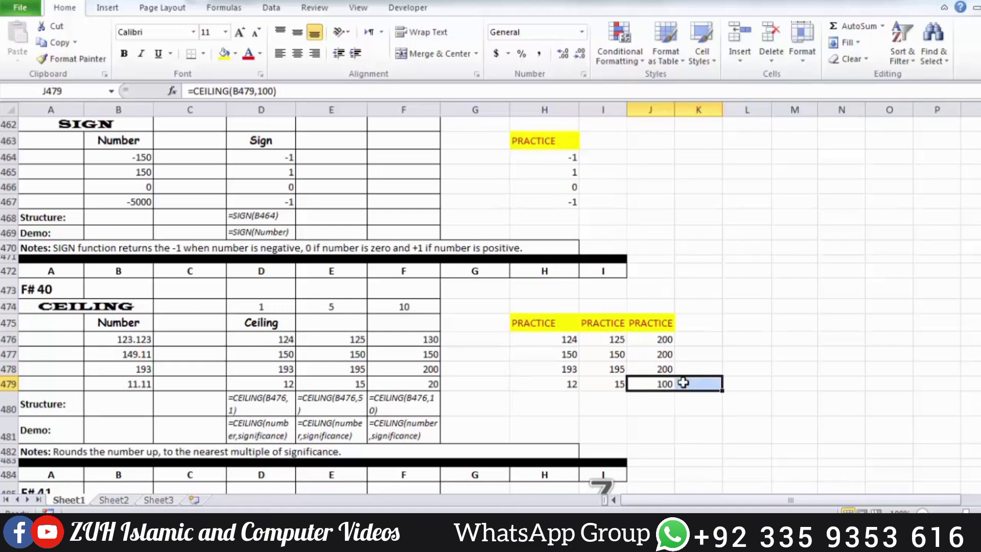
Return to the ROUNDUP section at F# 31 and select the empty cell K367 beside its practice area.
scroll(684, 383, up, 20)
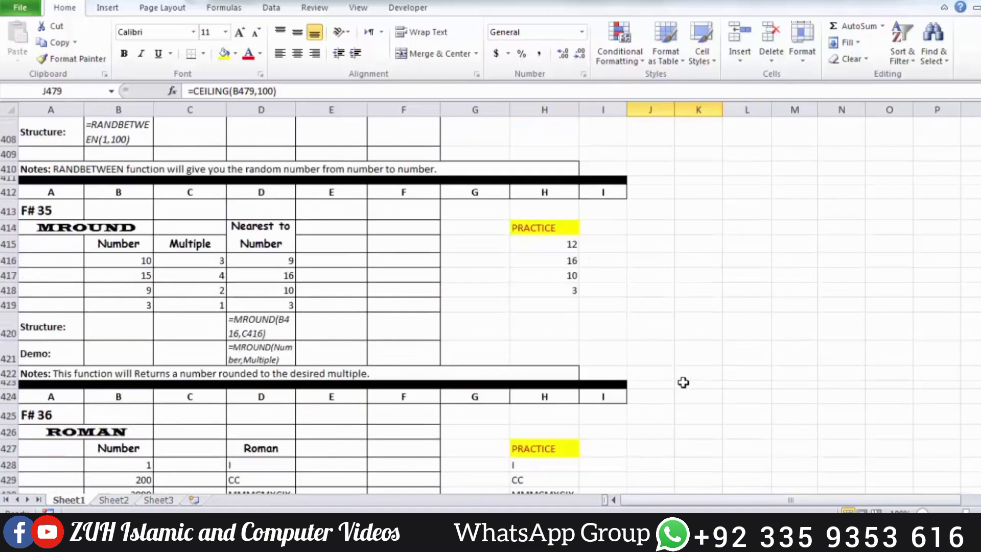
scroll(684, 383, up, 5)
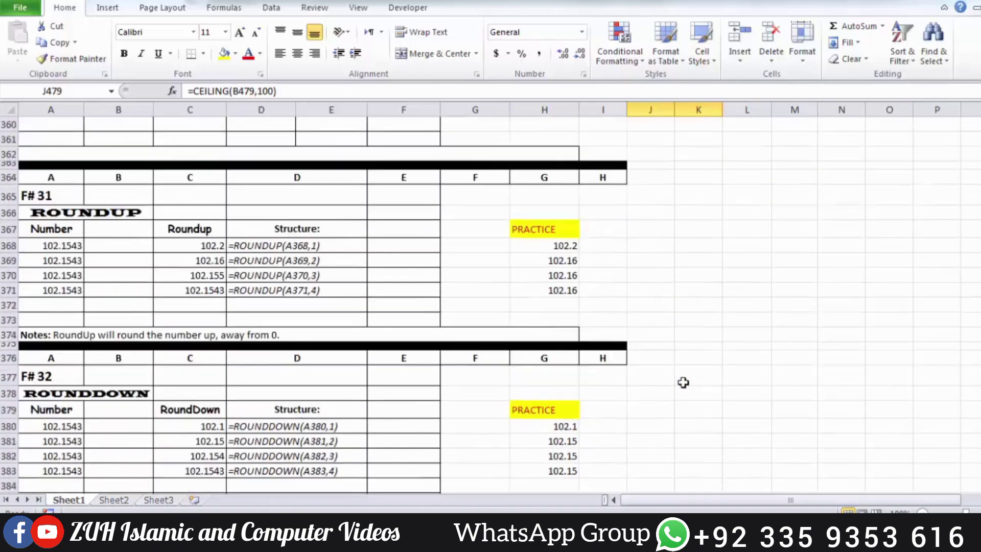
click(700, 231)
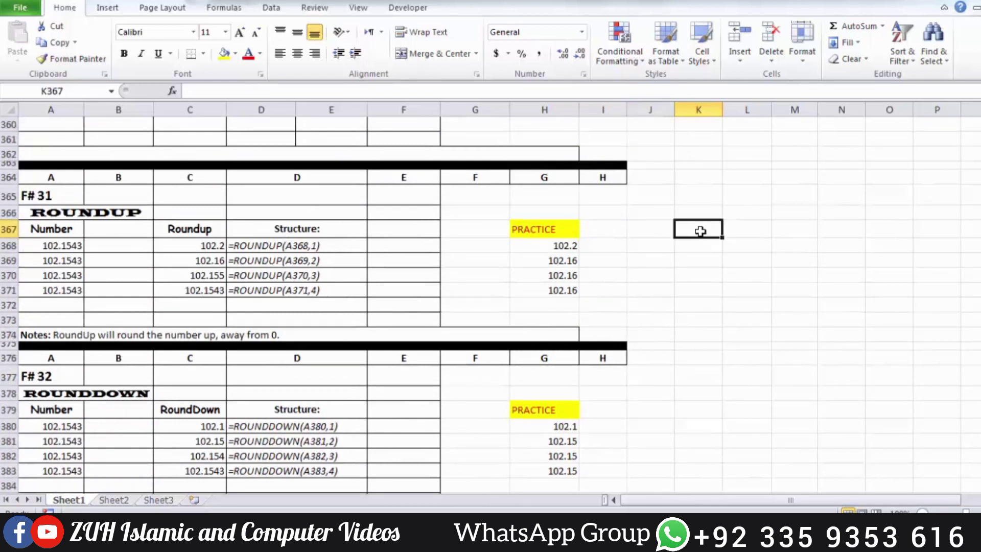